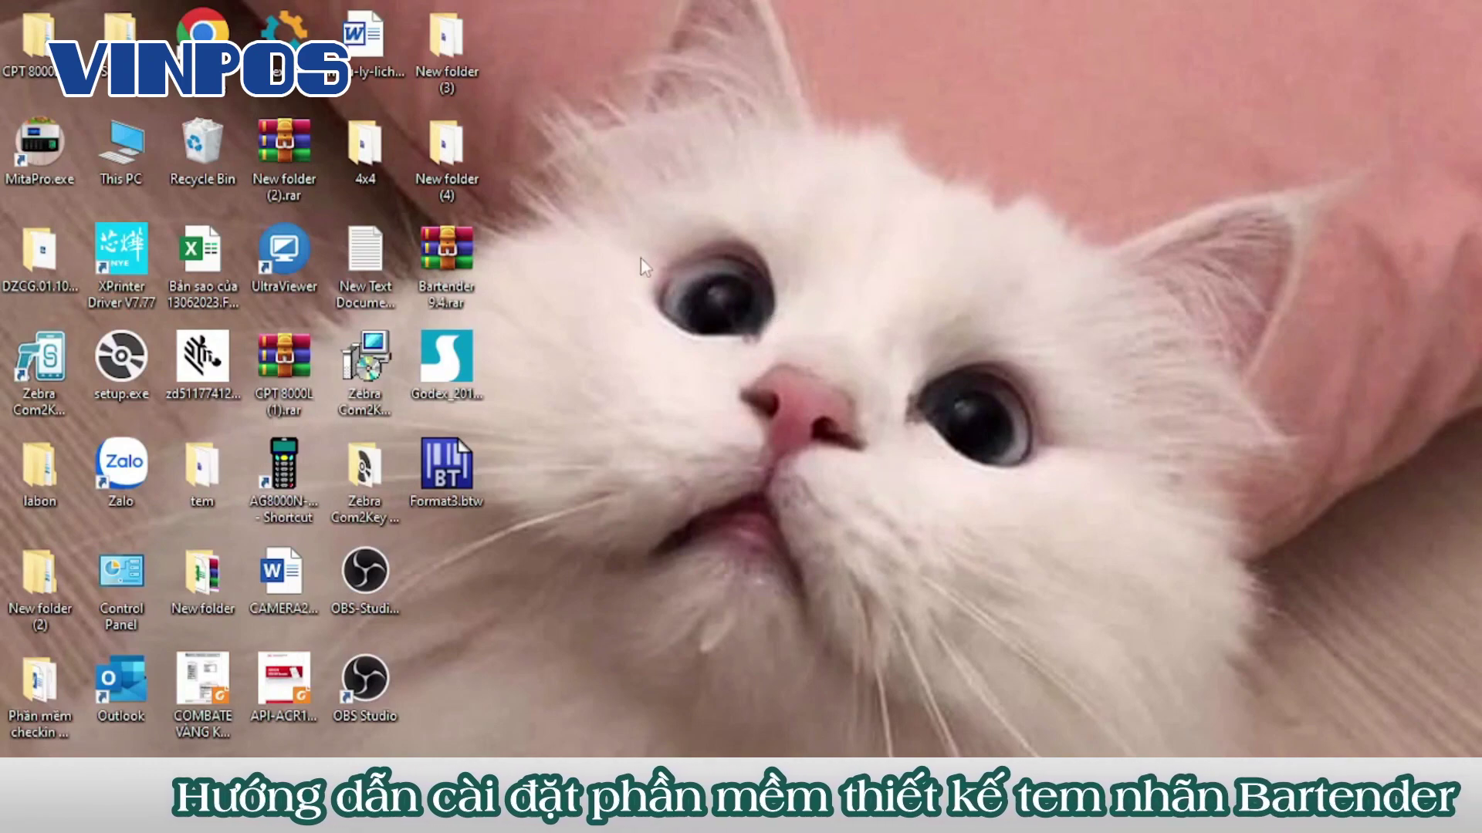
Step: Extract the archive Bartender 9.4.rar into a Bartender 9.4 folder on the desktop
click(446, 280)
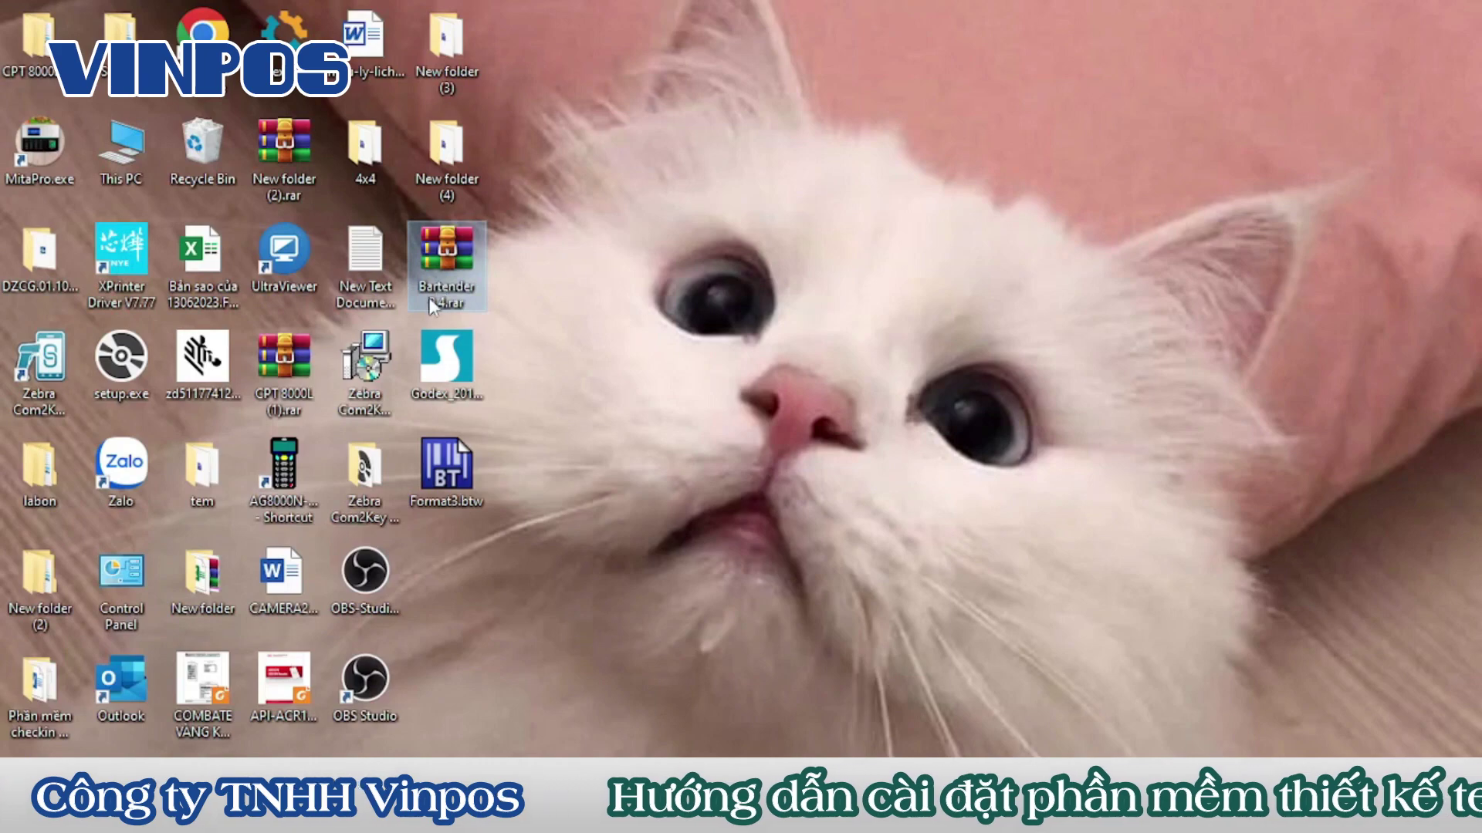
double_click(447, 266)
right_click(446, 266)
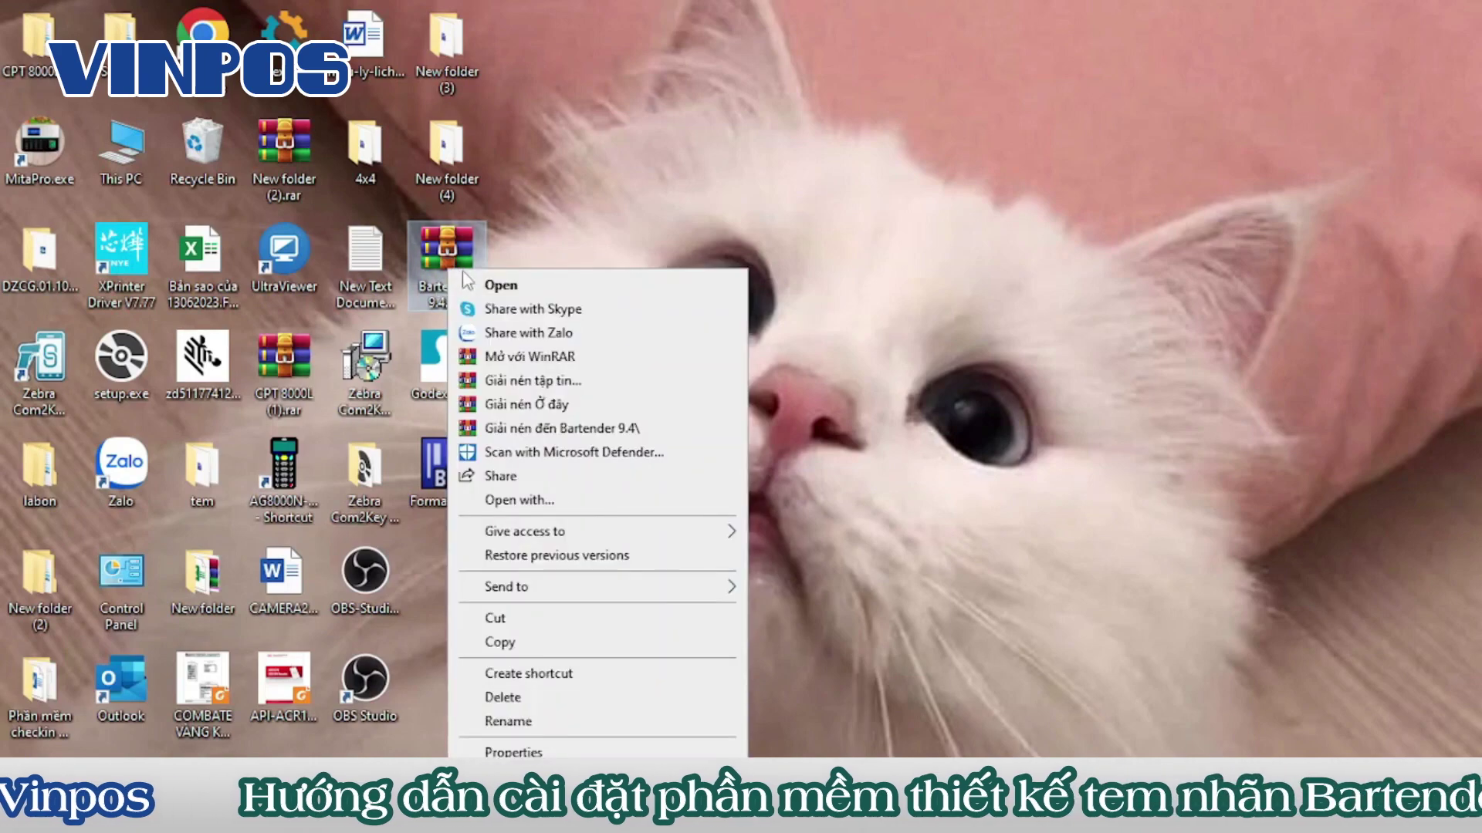
click(561, 392)
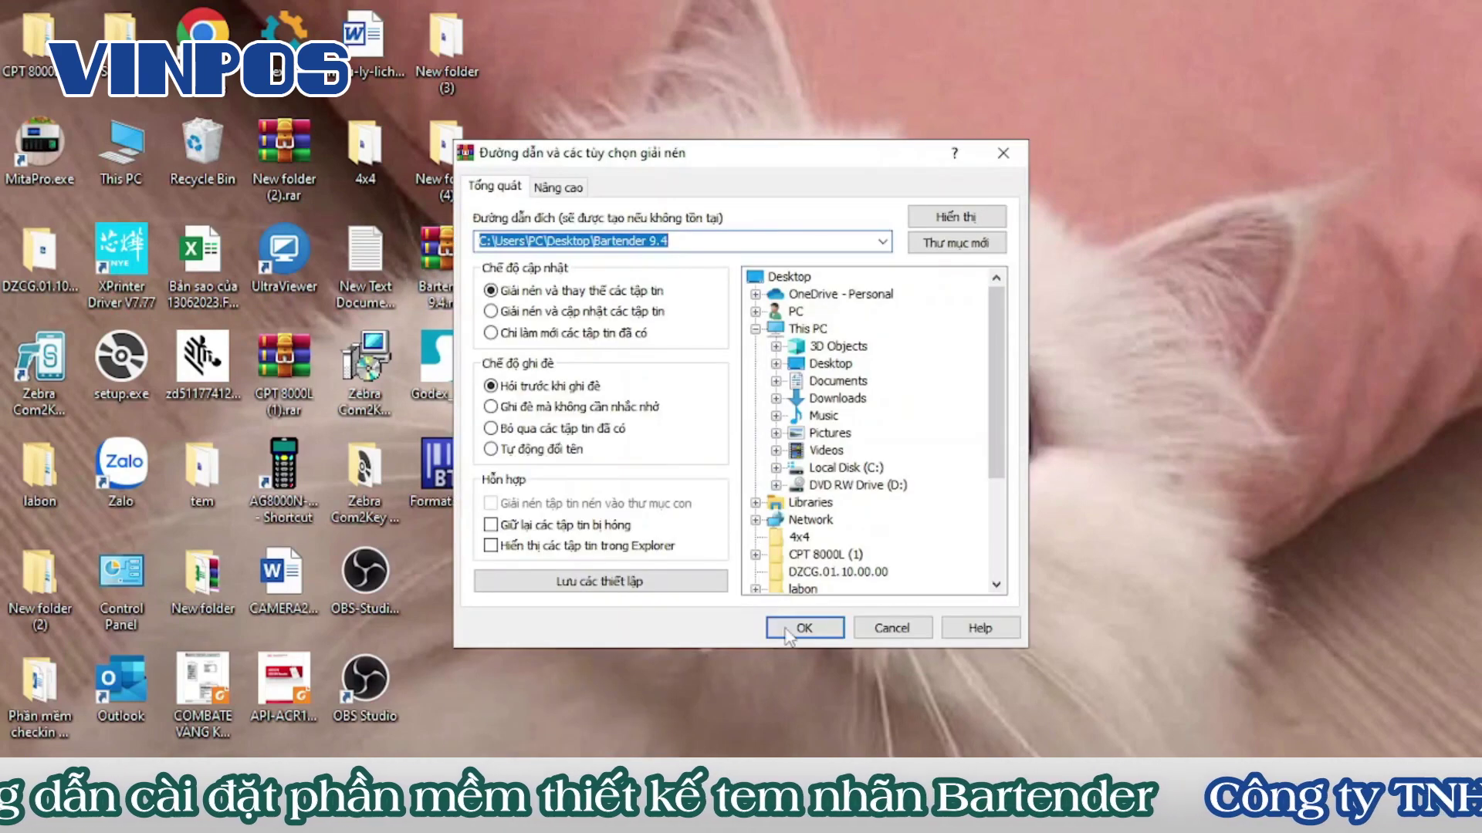
click(814, 623)
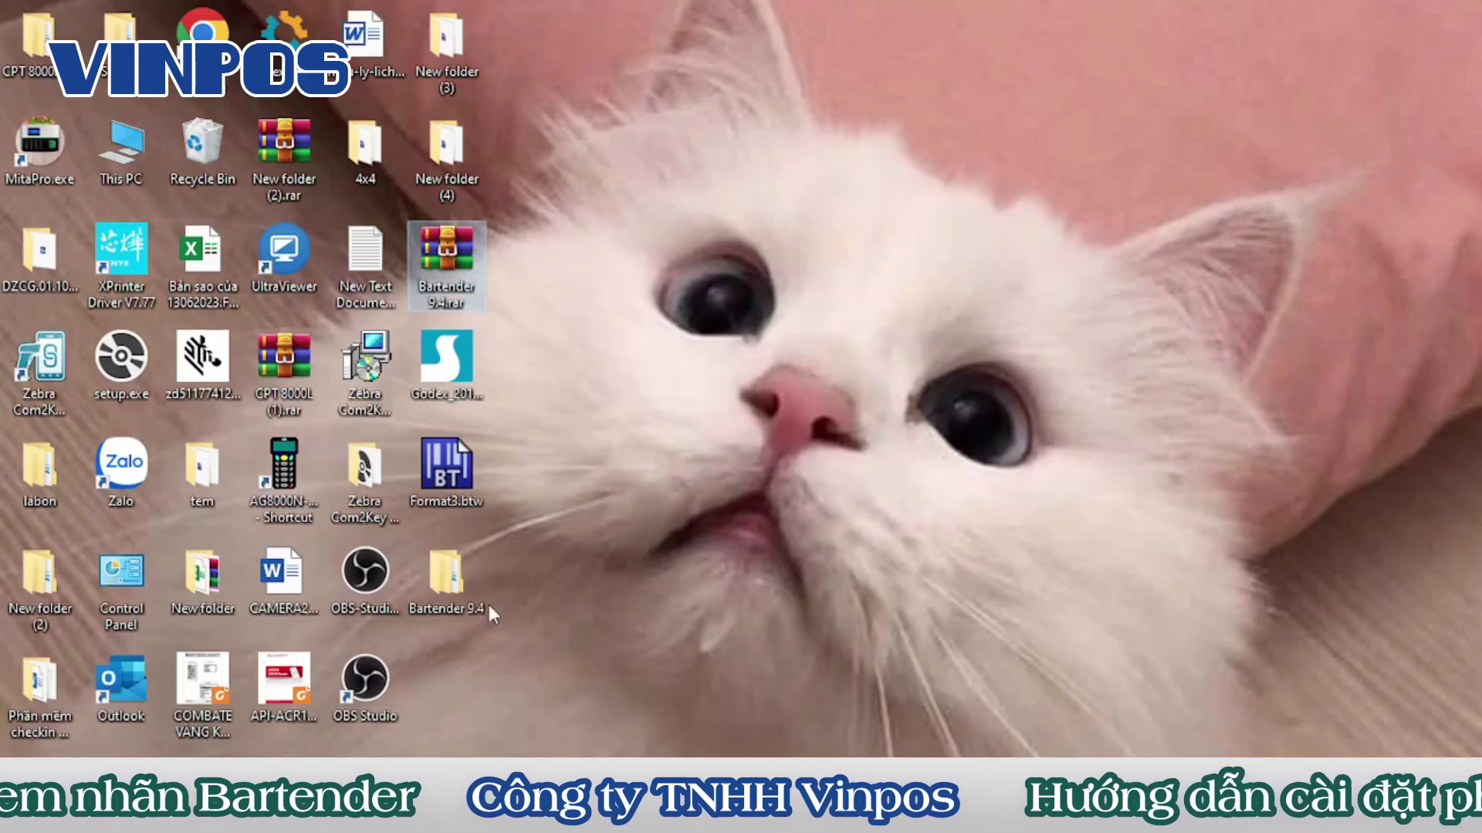
Step: Open the extracted Bartender 9.4 folder down to "Phần mềm thiết kế tem Bartender v9.4" and launch the installer BT94_SR3_2781.exe
click(457, 594)
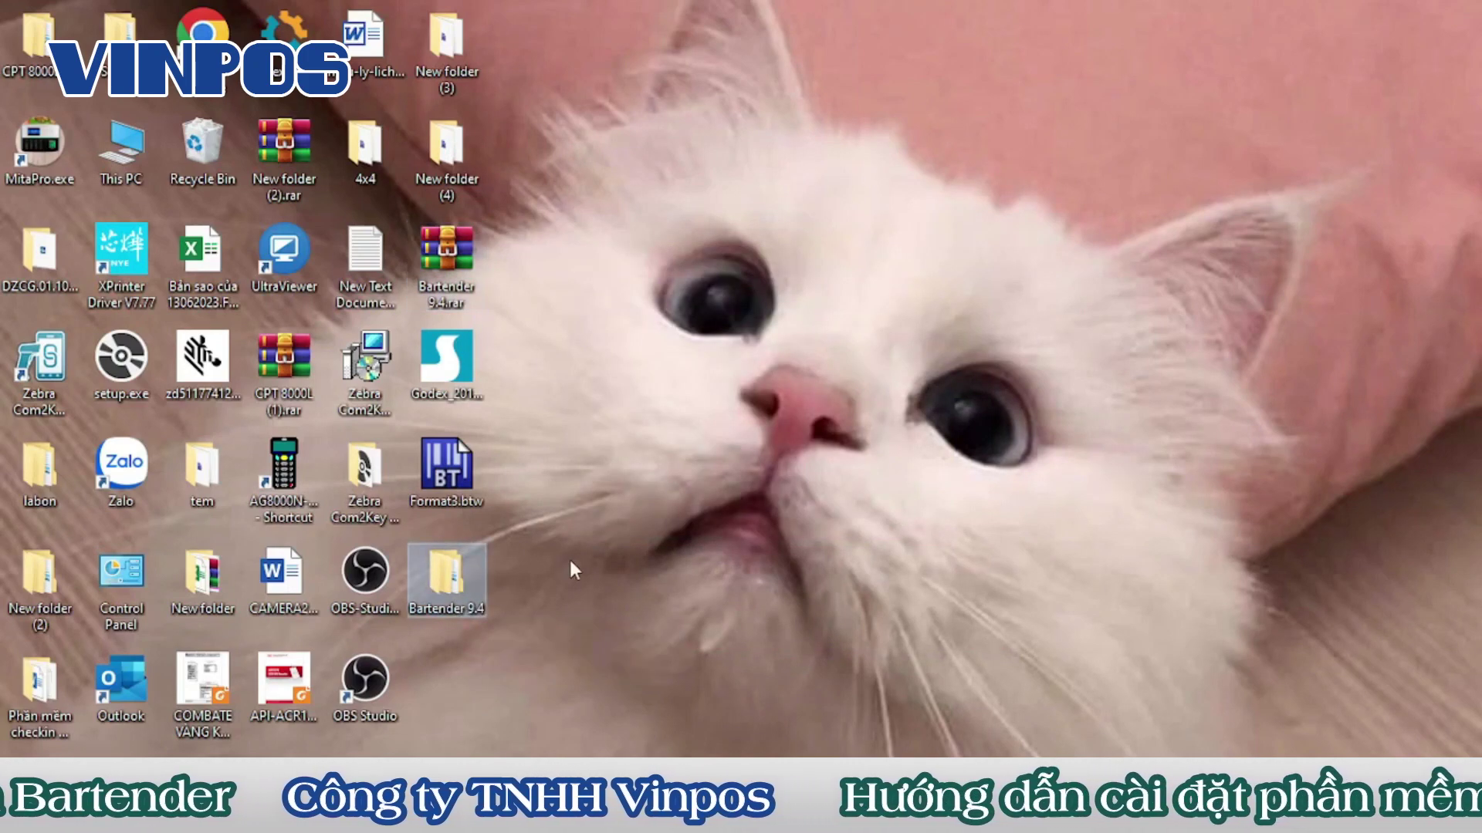
double_click(455, 596)
double_click(313, 241)
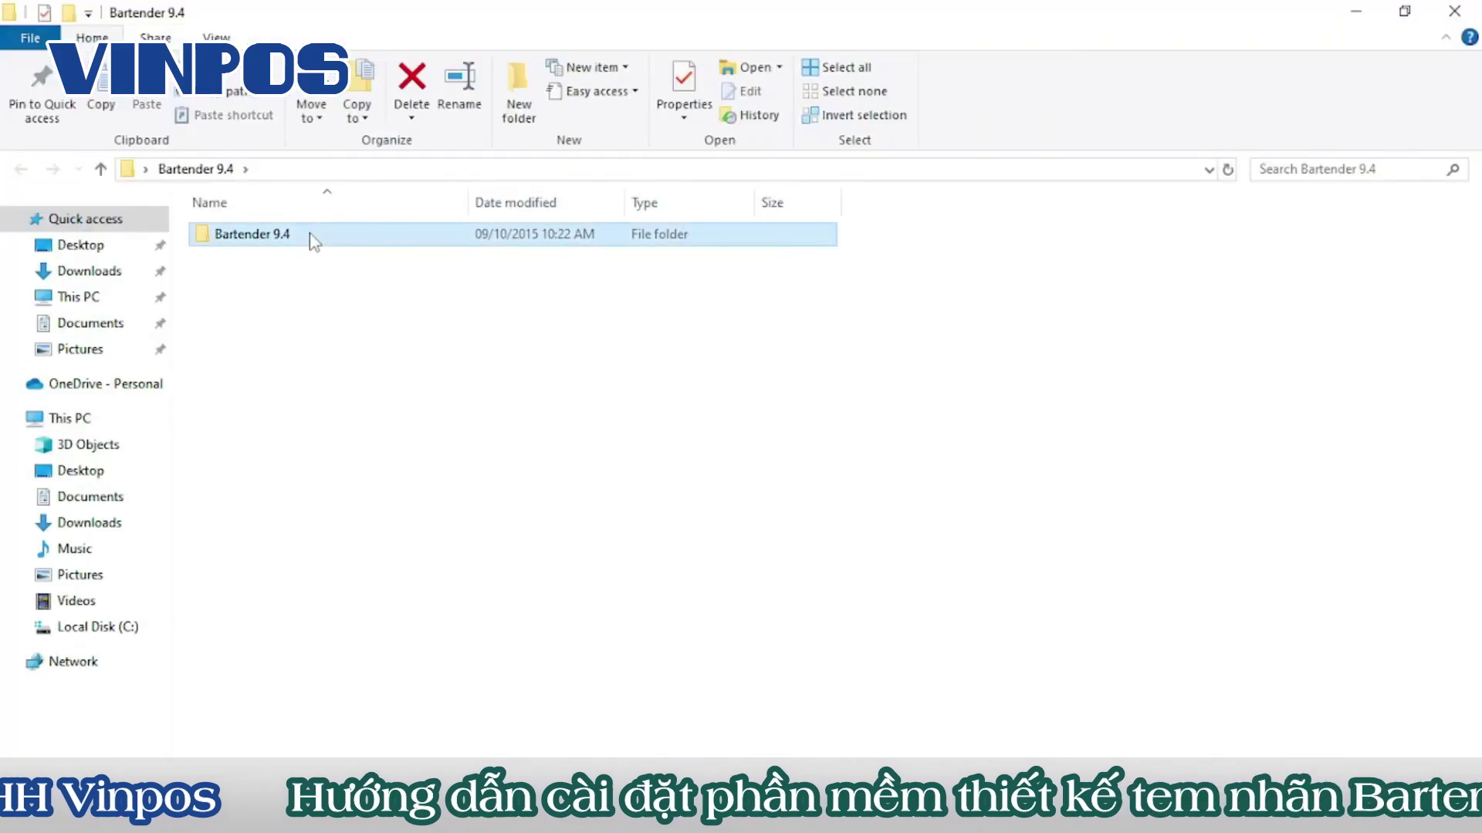
double_click(313, 241)
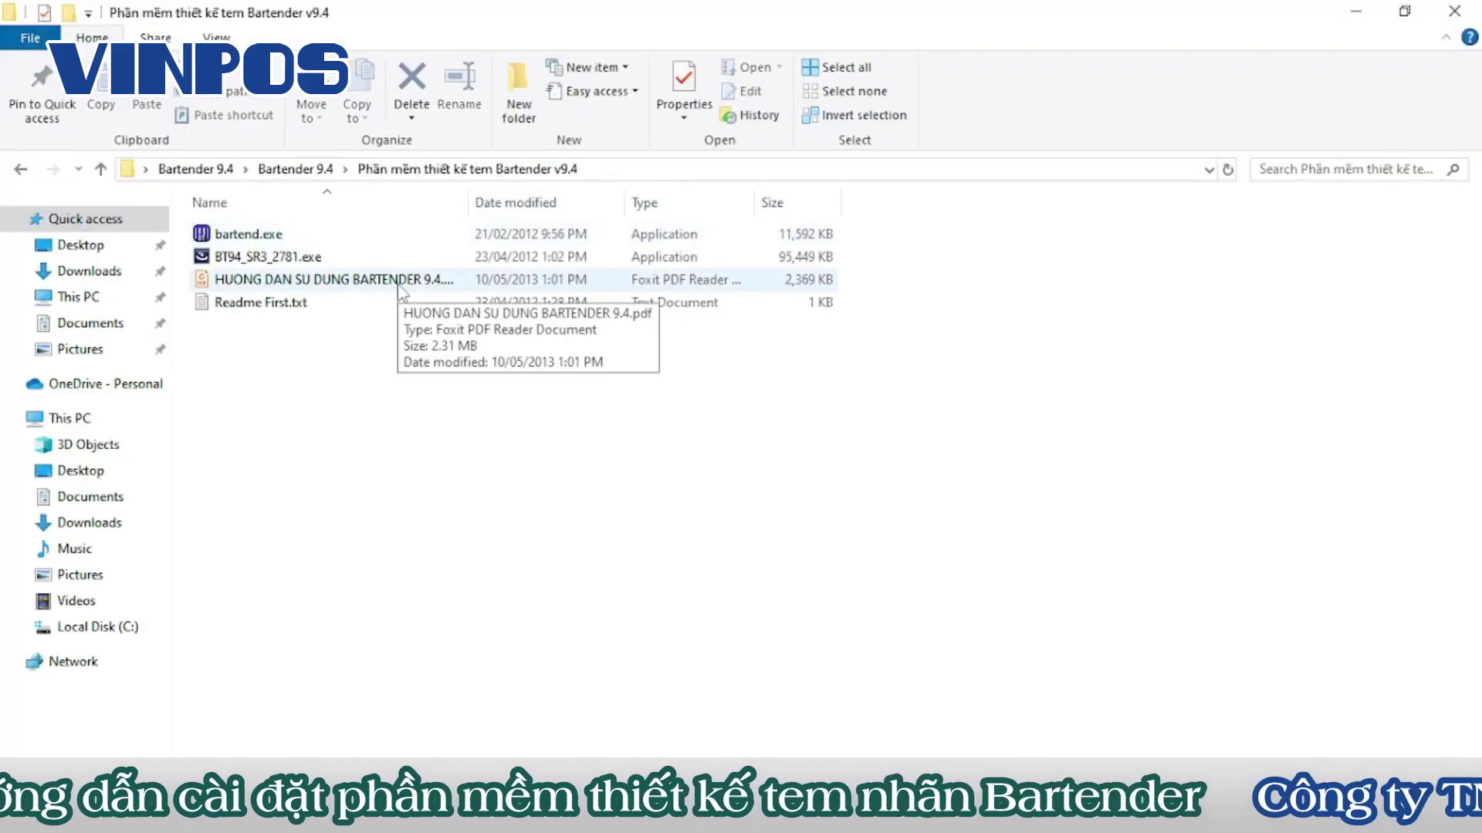
click(311, 259)
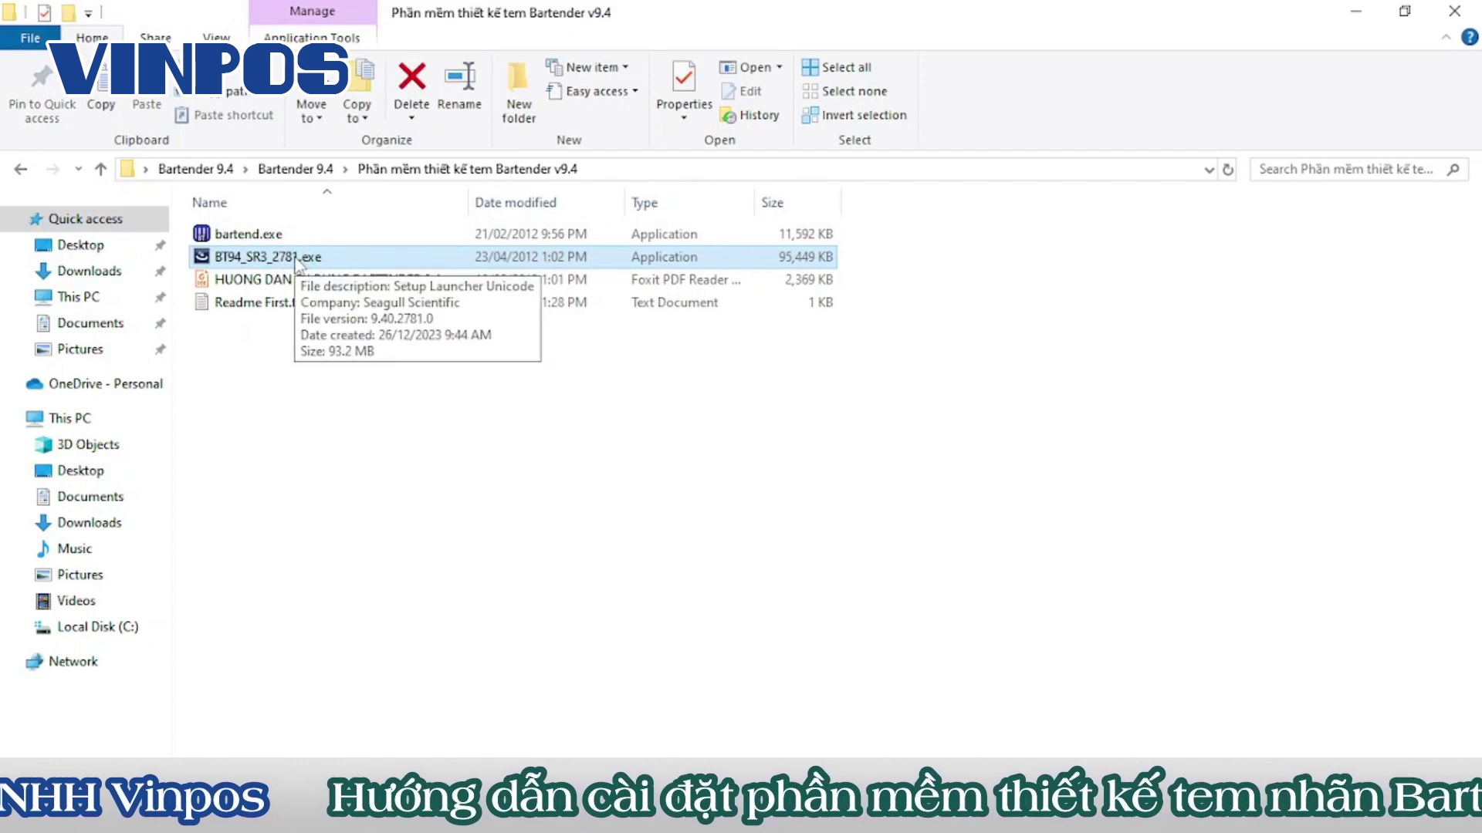
double_click(299, 261)
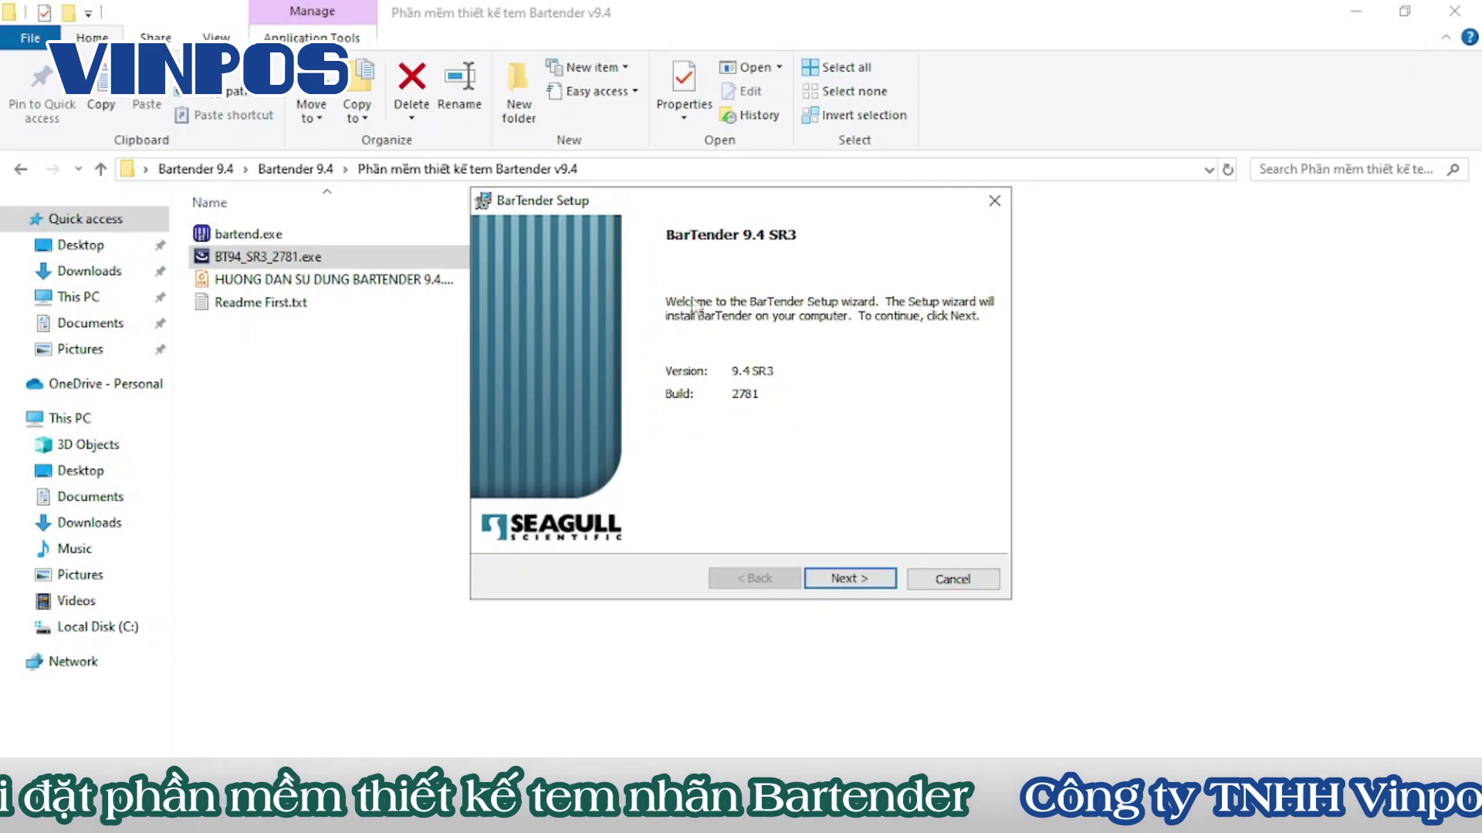
Step: Pass the setup welcome page and accept the terms in the license agreement
click(850, 578)
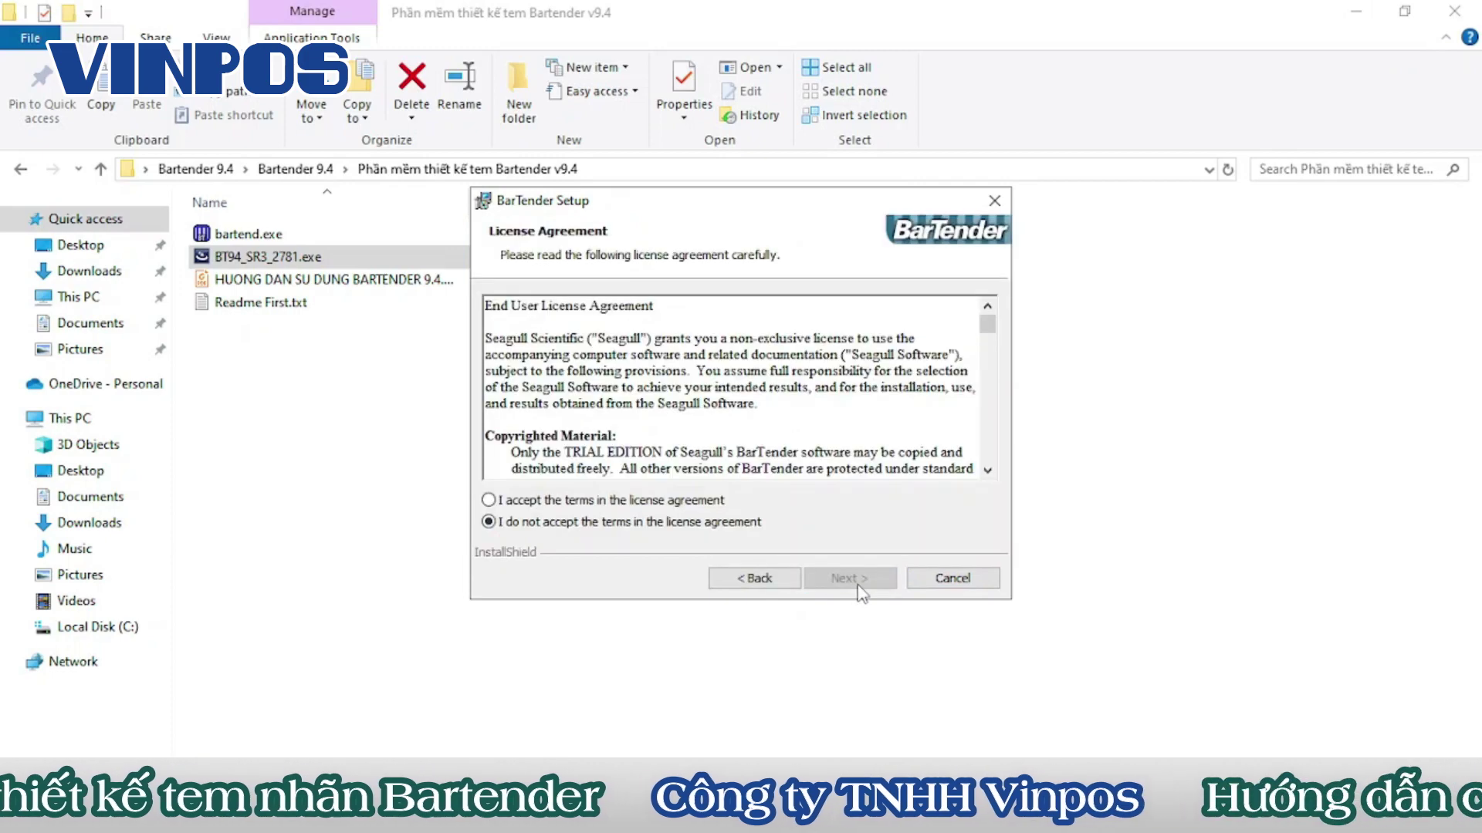
click(545, 502)
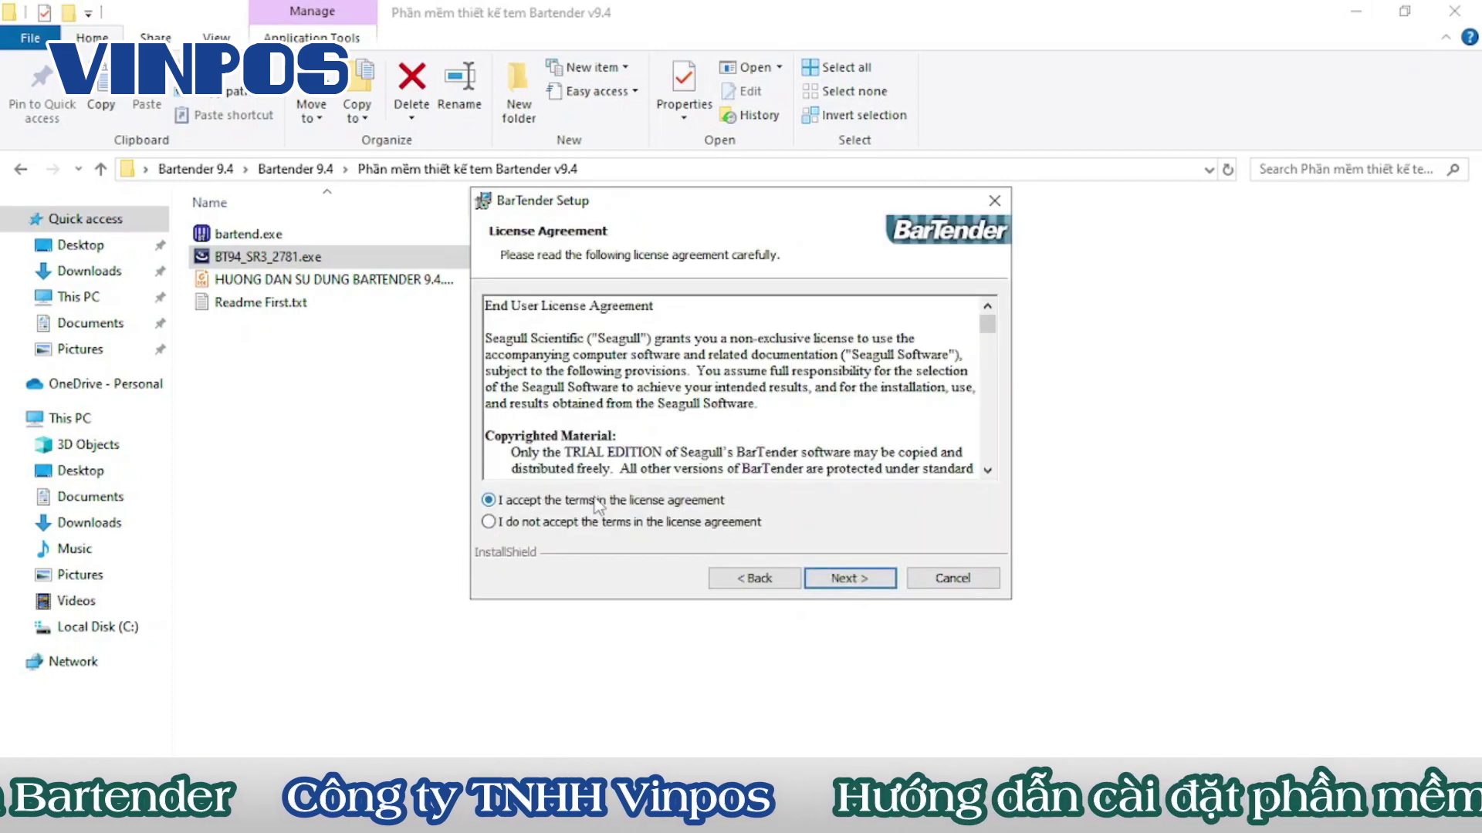
click(852, 580)
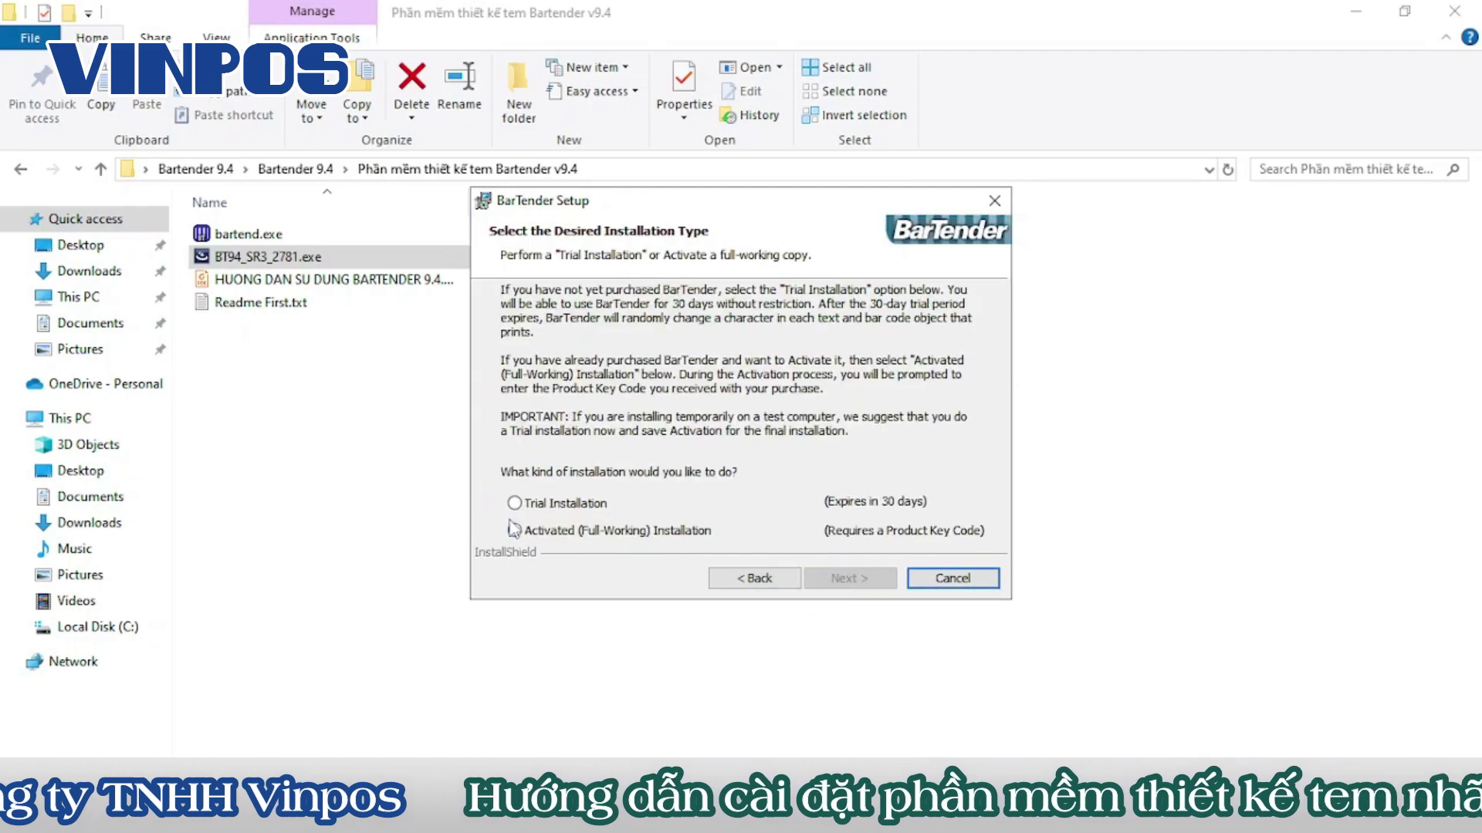
Step: Choose the Activated (Full-Working) Installation, keep the Typical setup and start installing
click(540, 533)
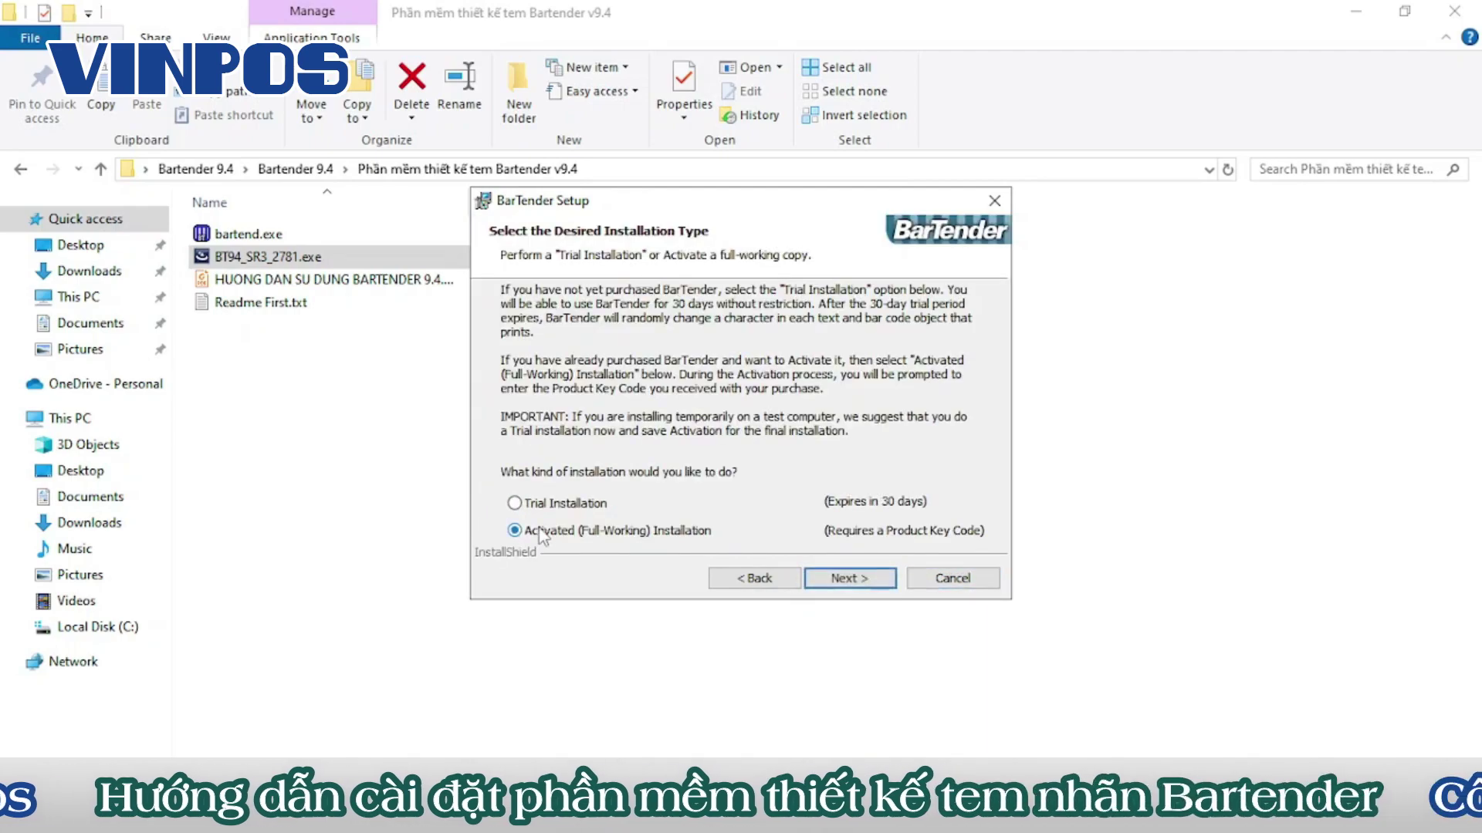
click(560, 504)
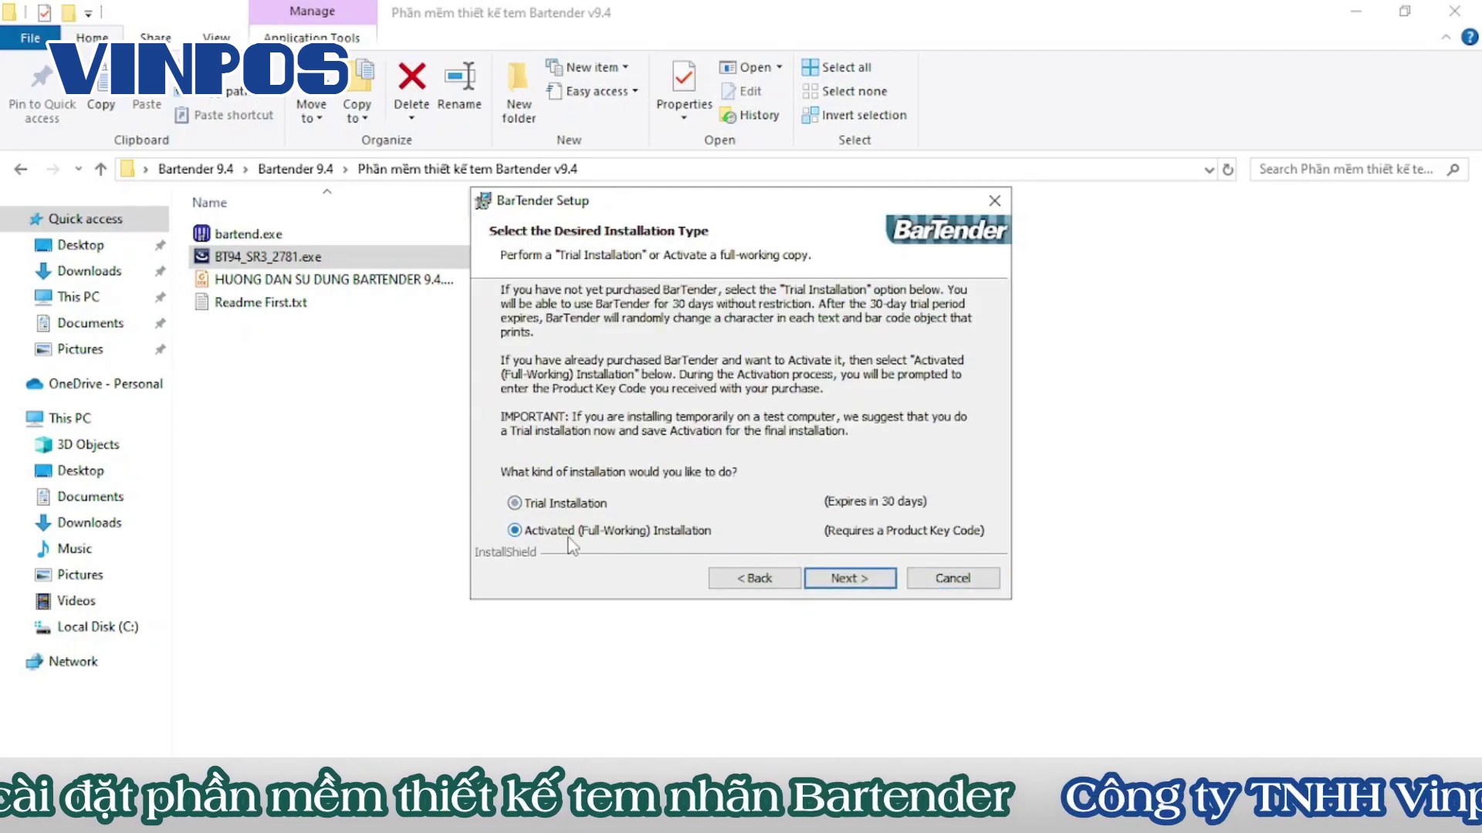
click(846, 579)
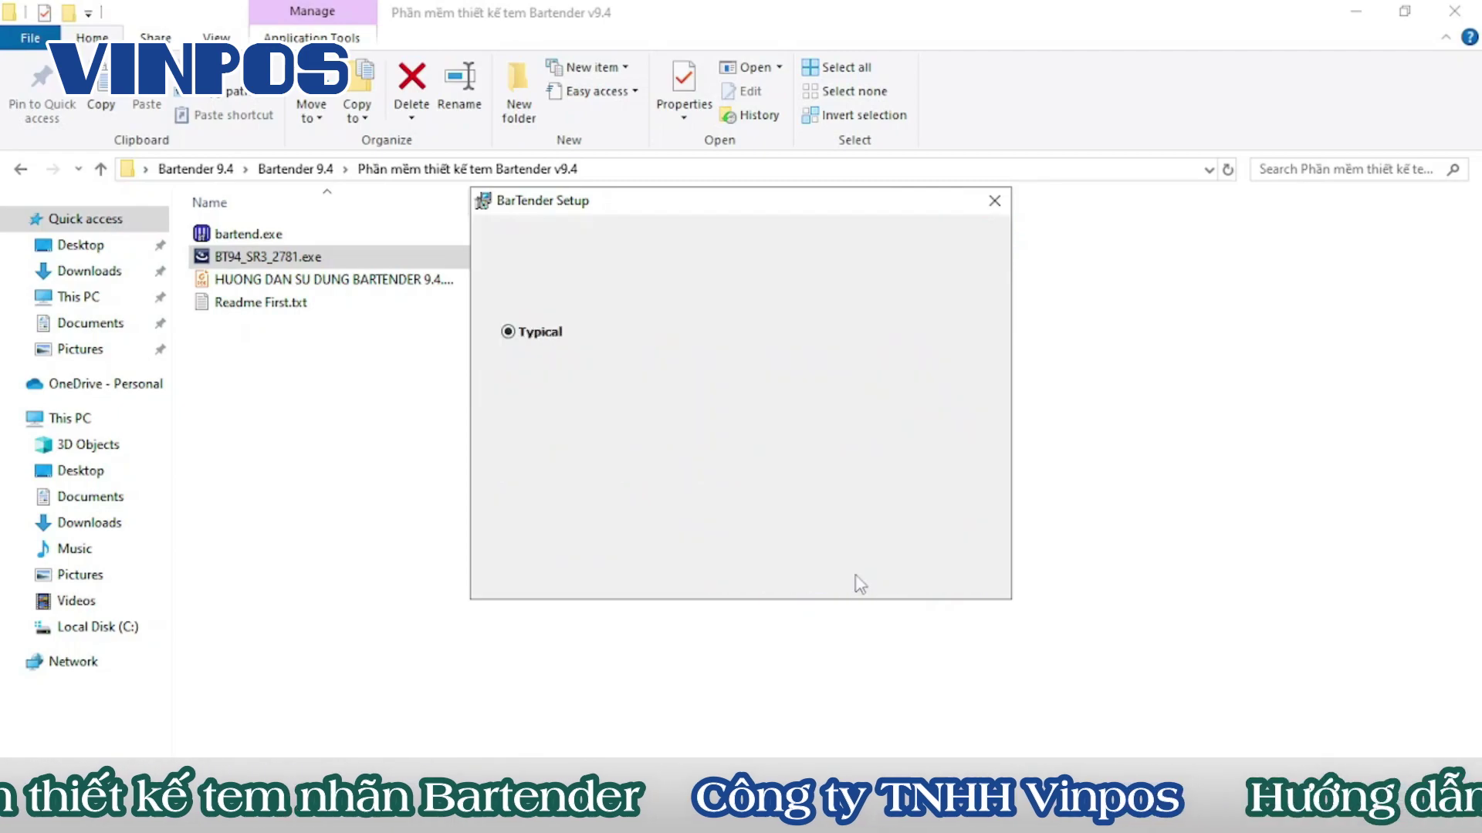
click(837, 581)
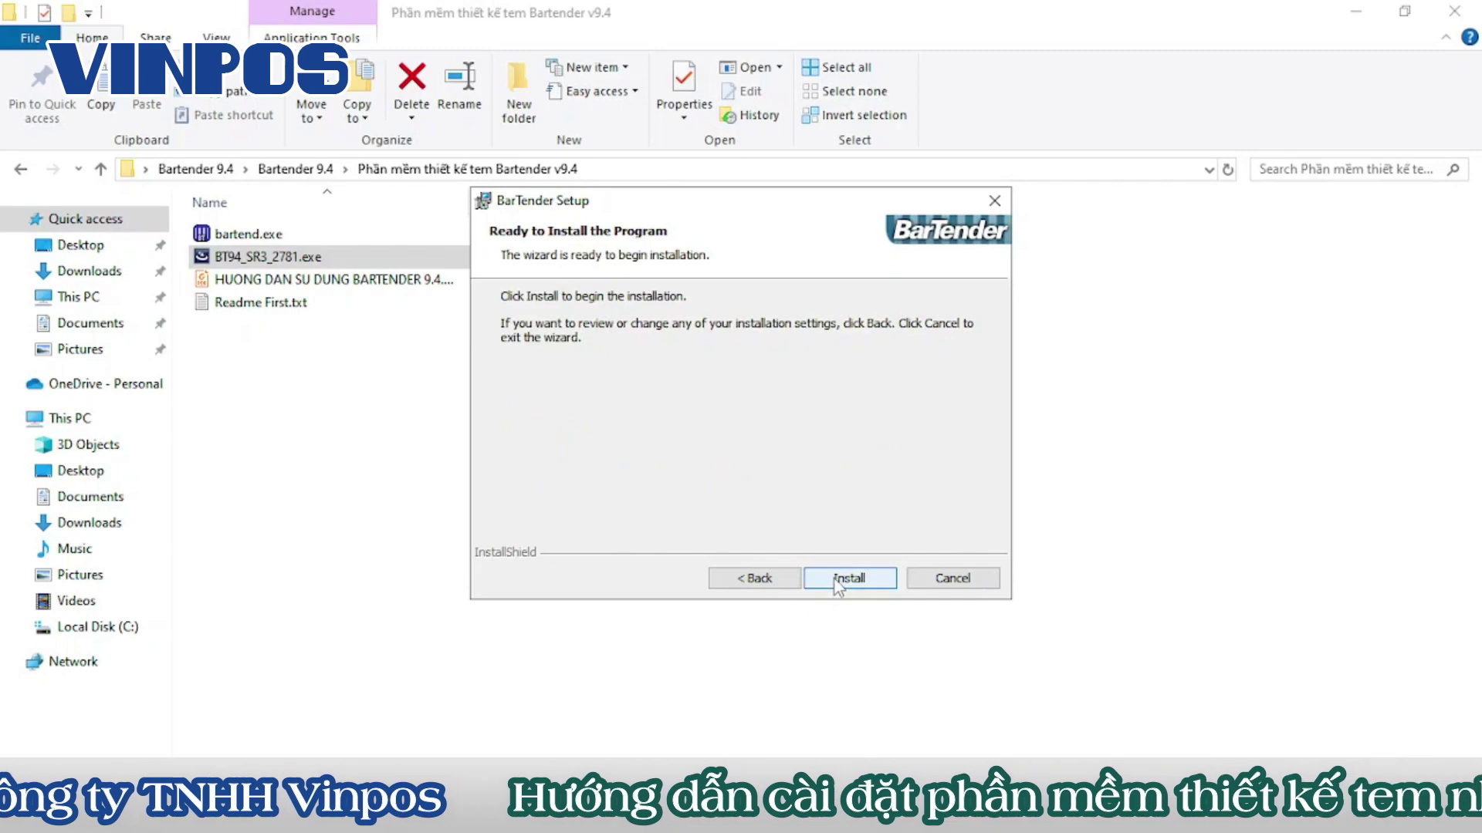
click(833, 579)
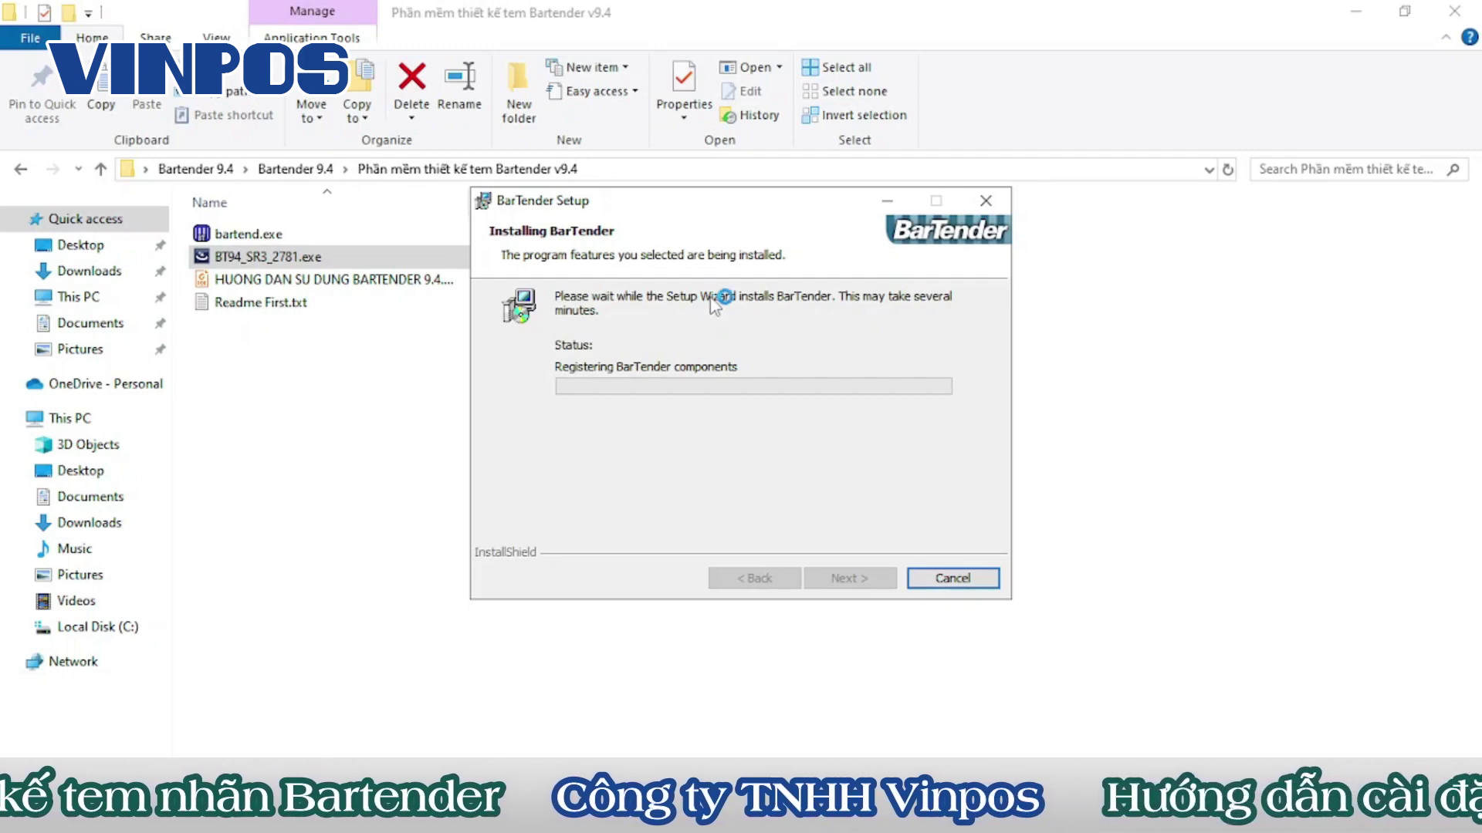
Step: Complete the BarTender setup wizard without registering online or opening the "Getting Started" manual
drag(763, 206, 824, 332)
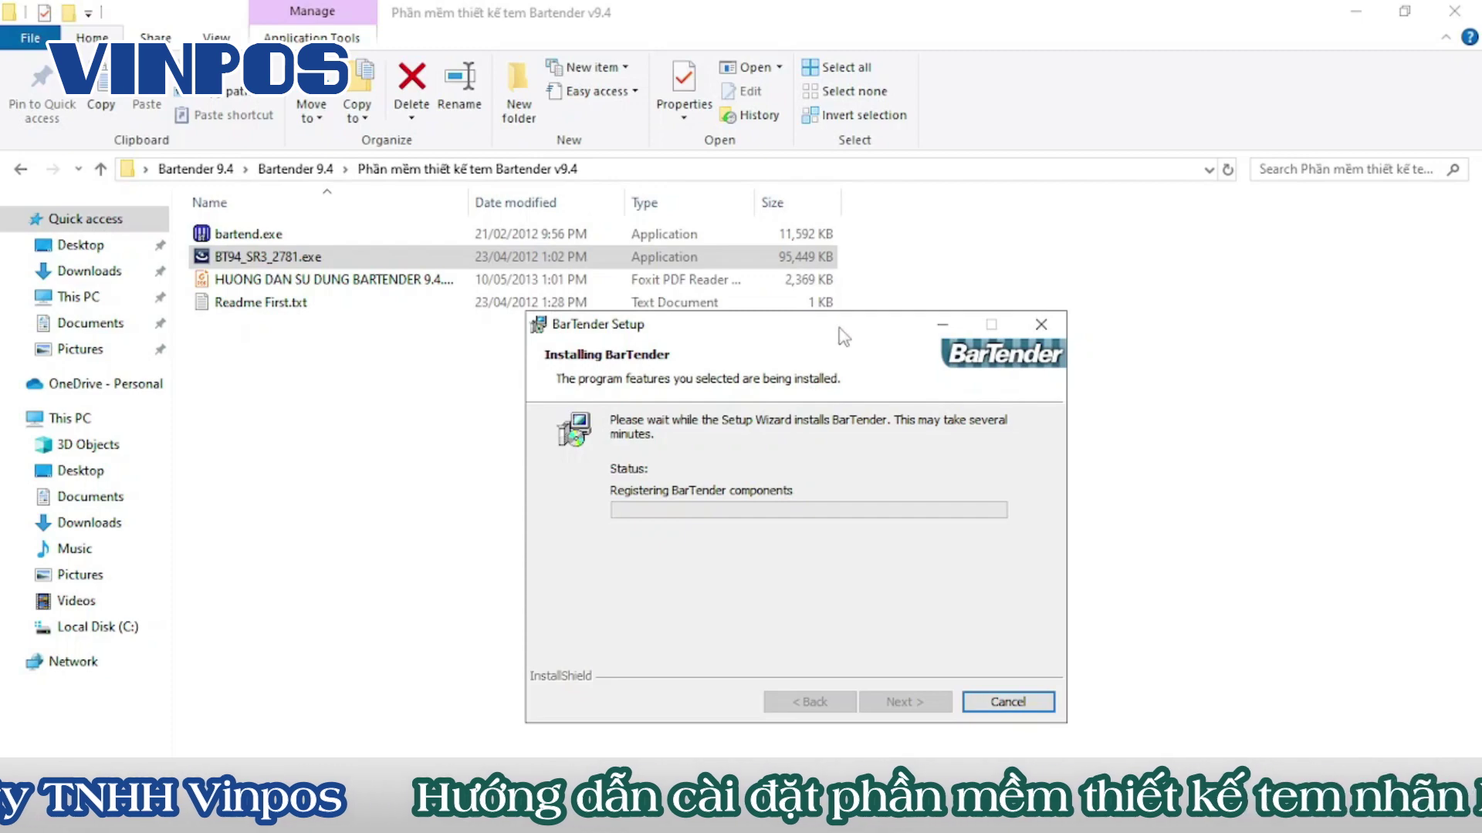
drag(849, 333, 1179, 233)
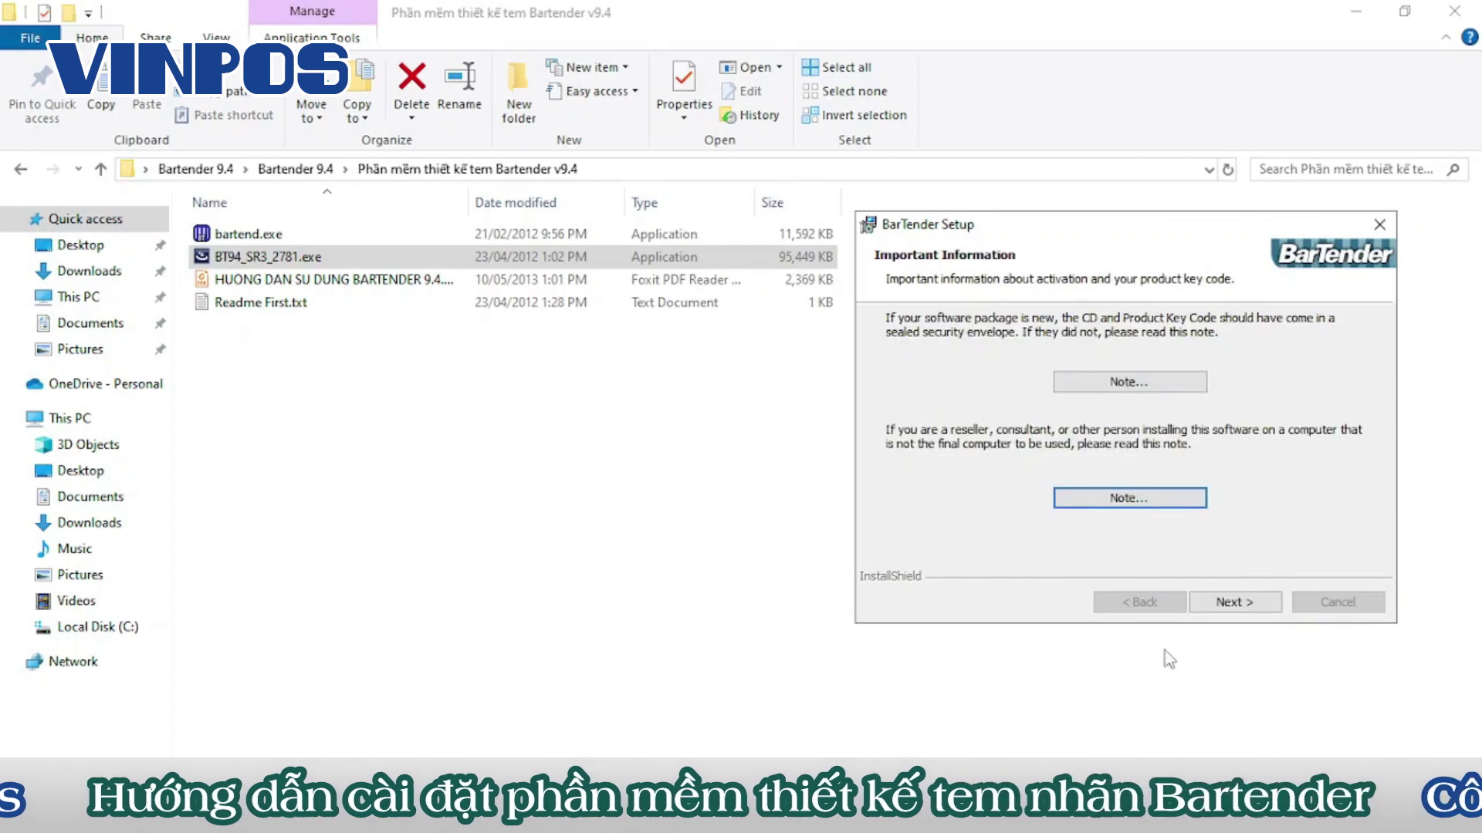
click(1238, 604)
click(1238, 603)
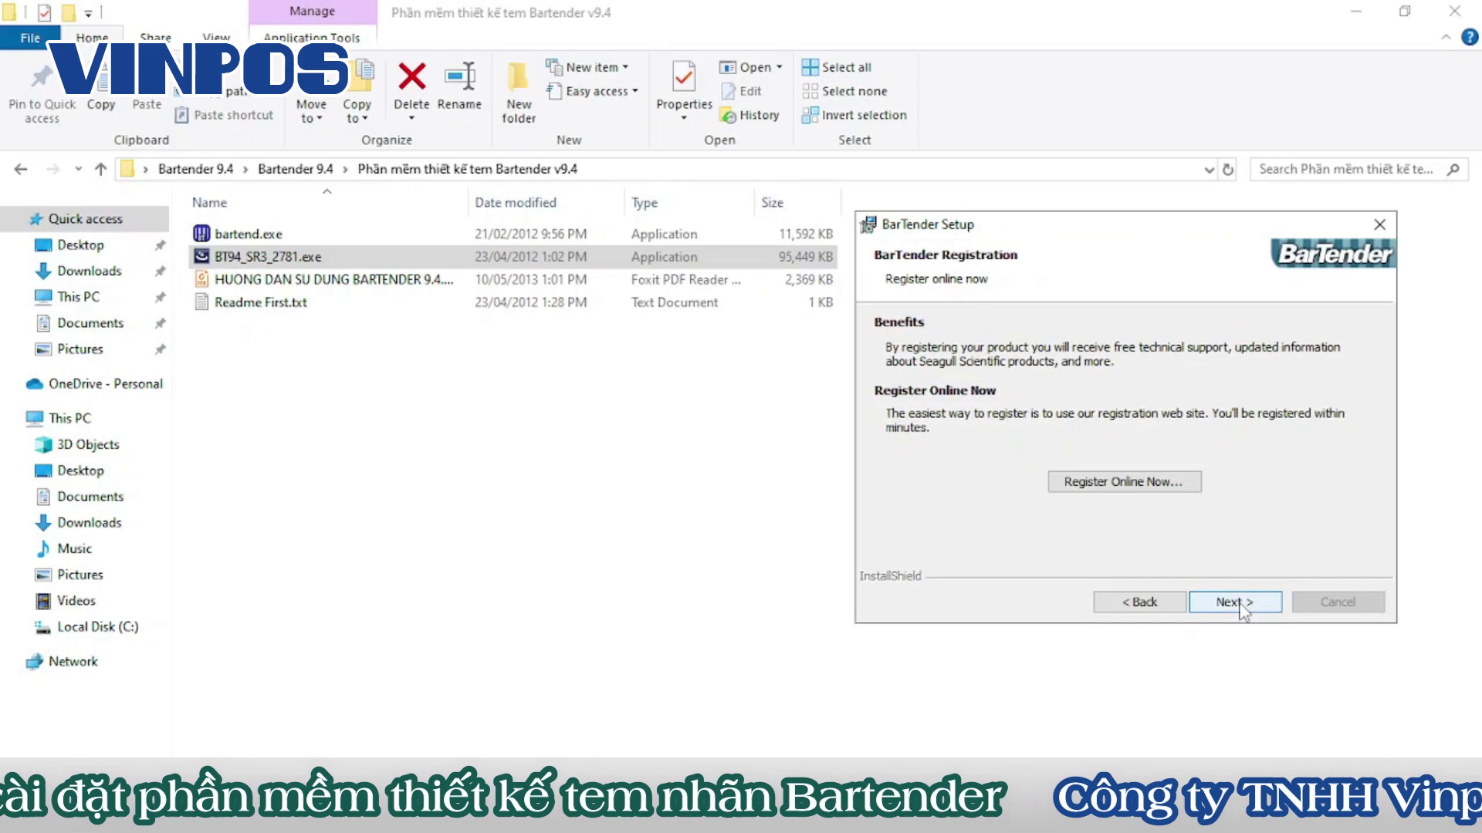
click(1238, 604)
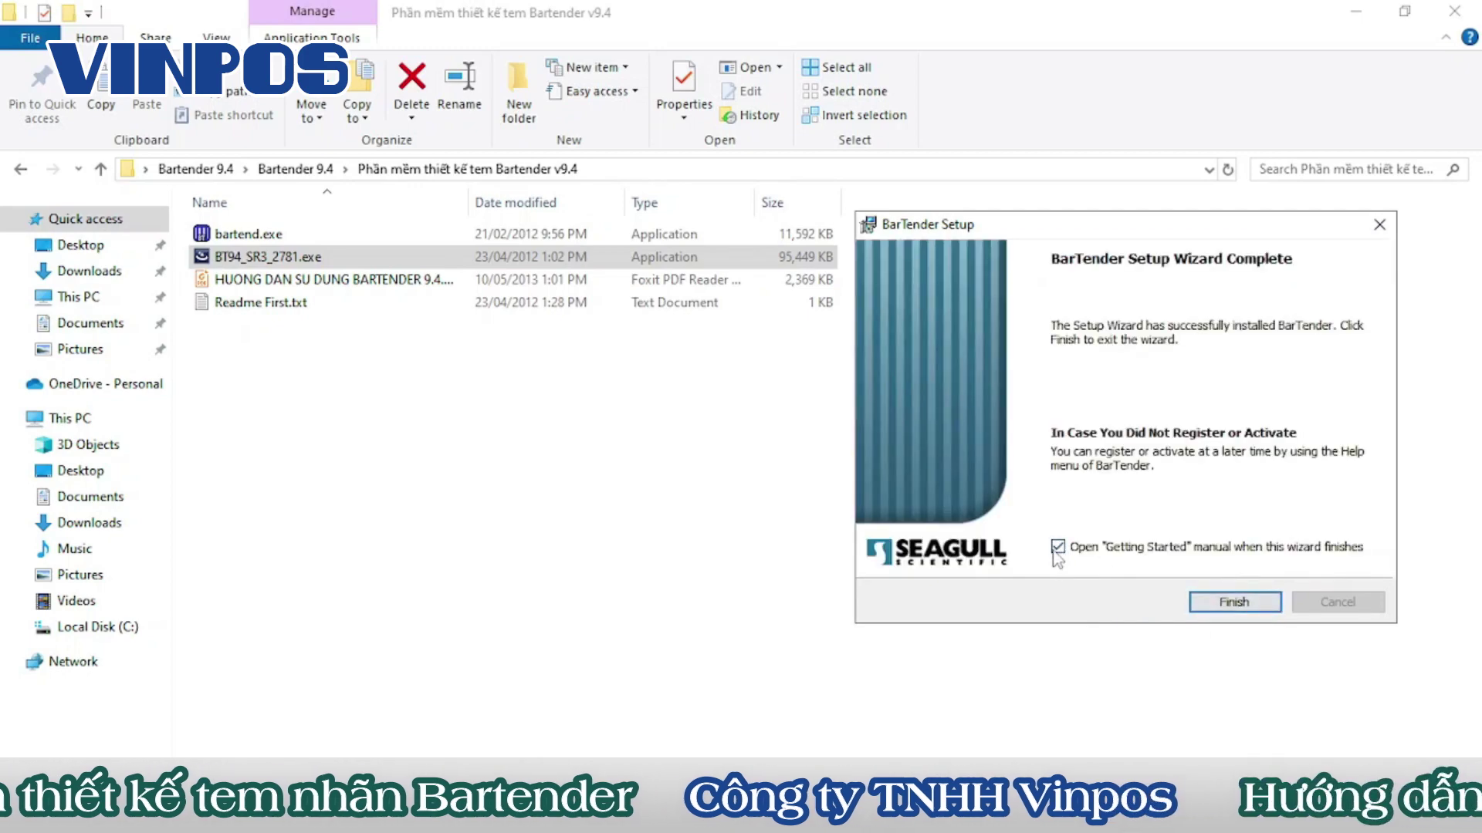
click(1056, 548)
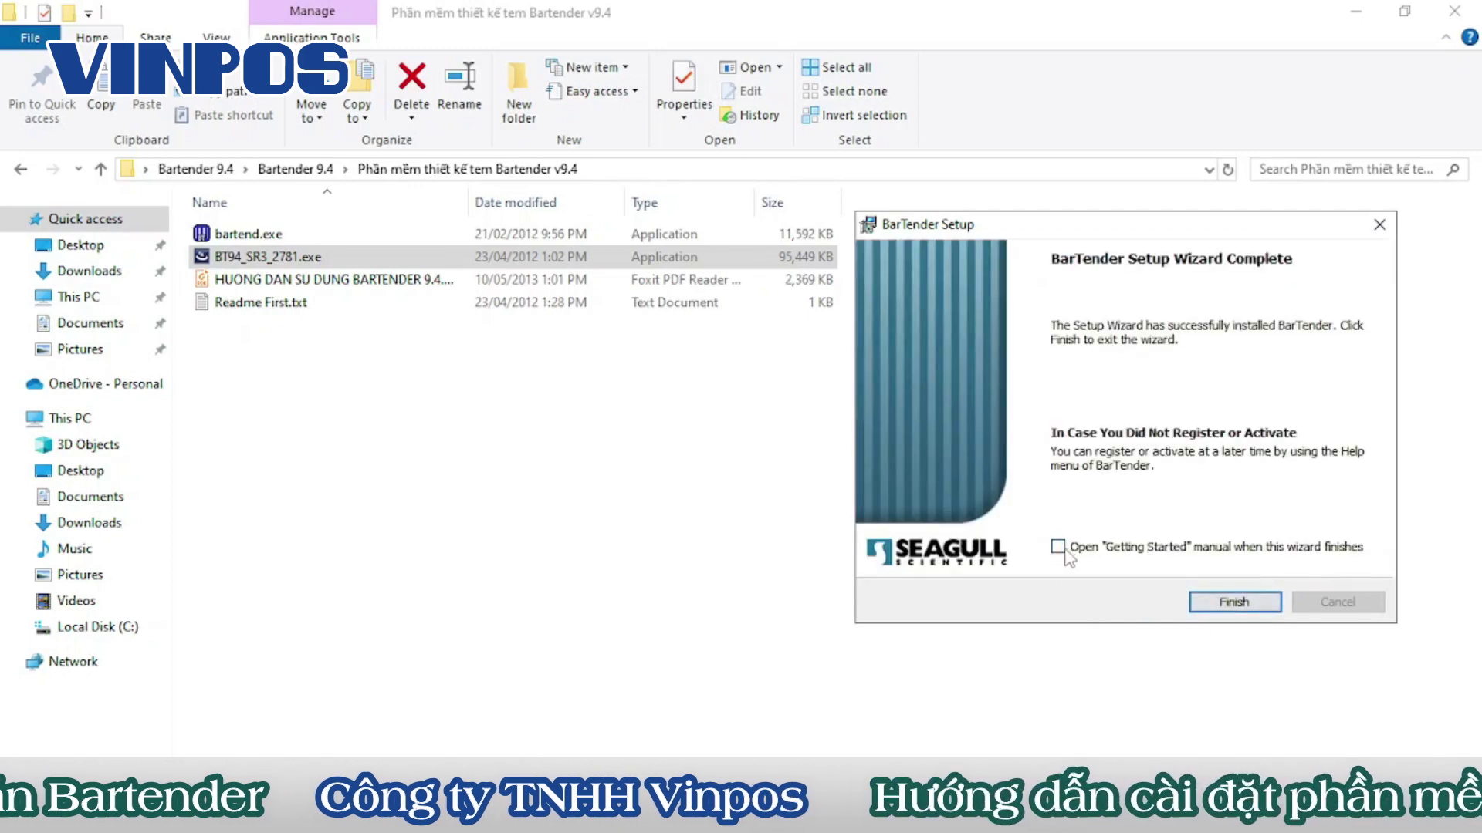
click(1238, 604)
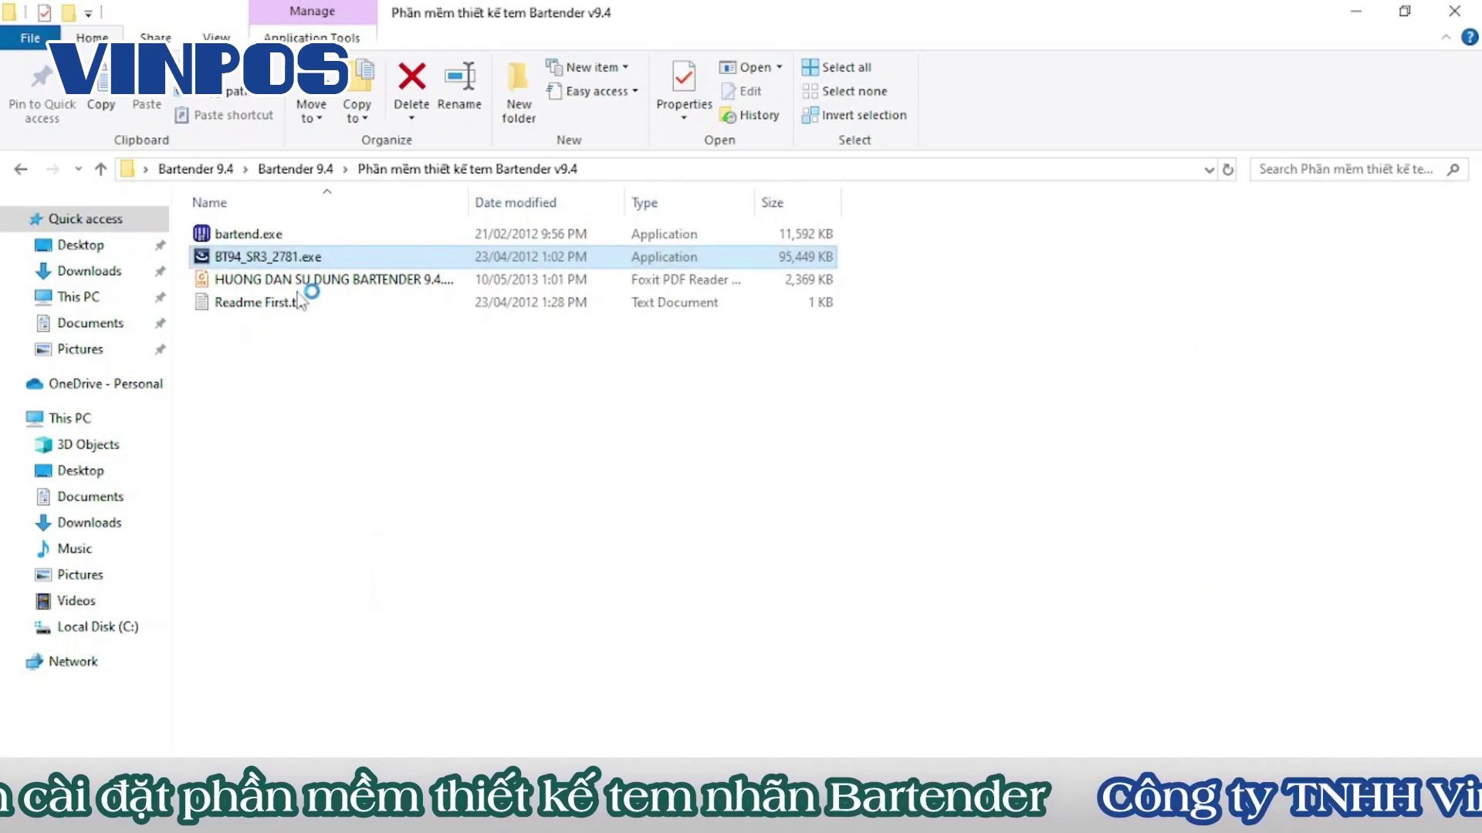
Step: Copy the file bartend.exe from the "Phần mềm thiết kế tem Bartender v9.4" folder
click(293, 237)
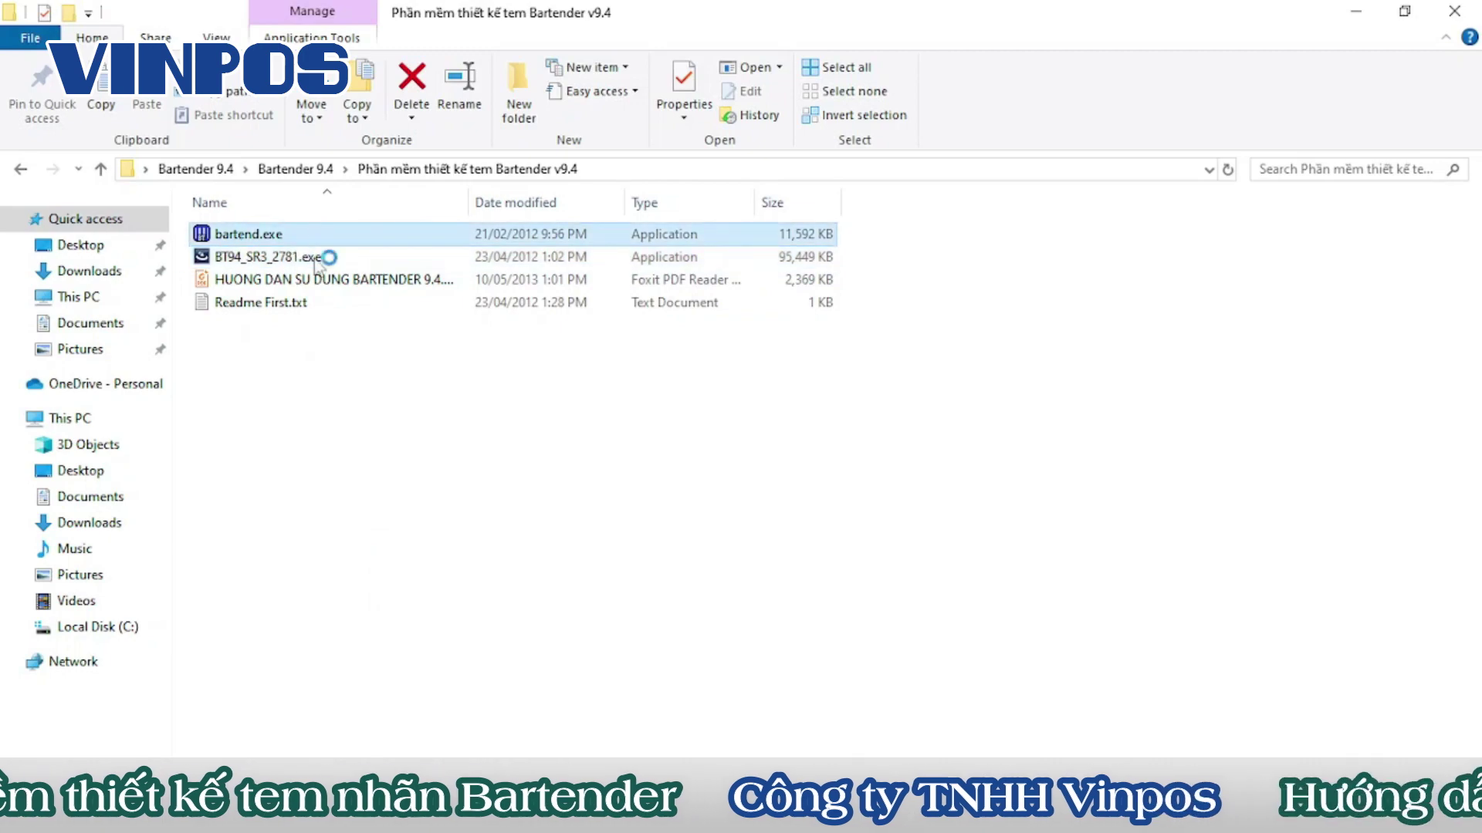
right_click(260, 239)
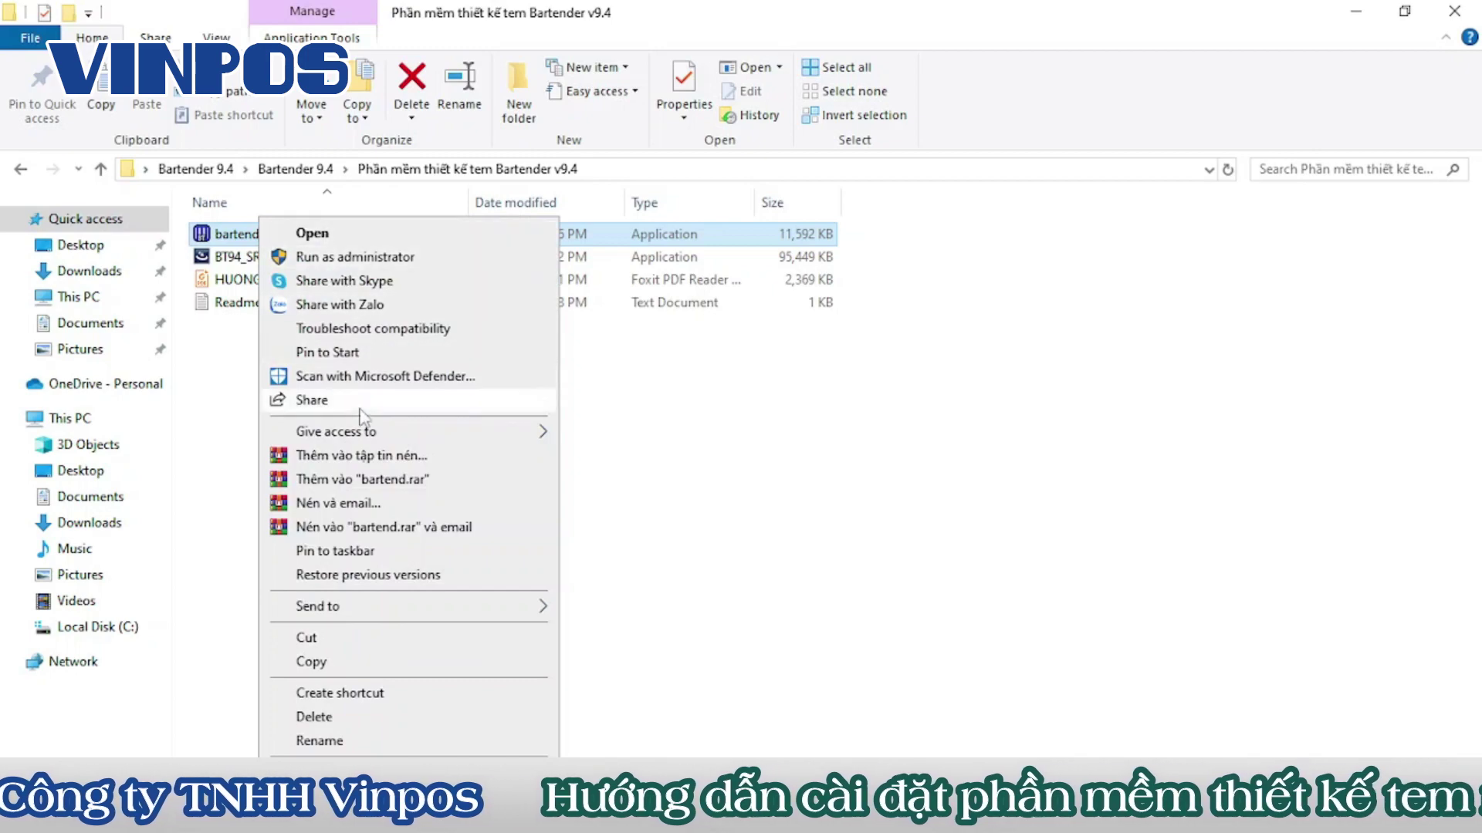
click(354, 661)
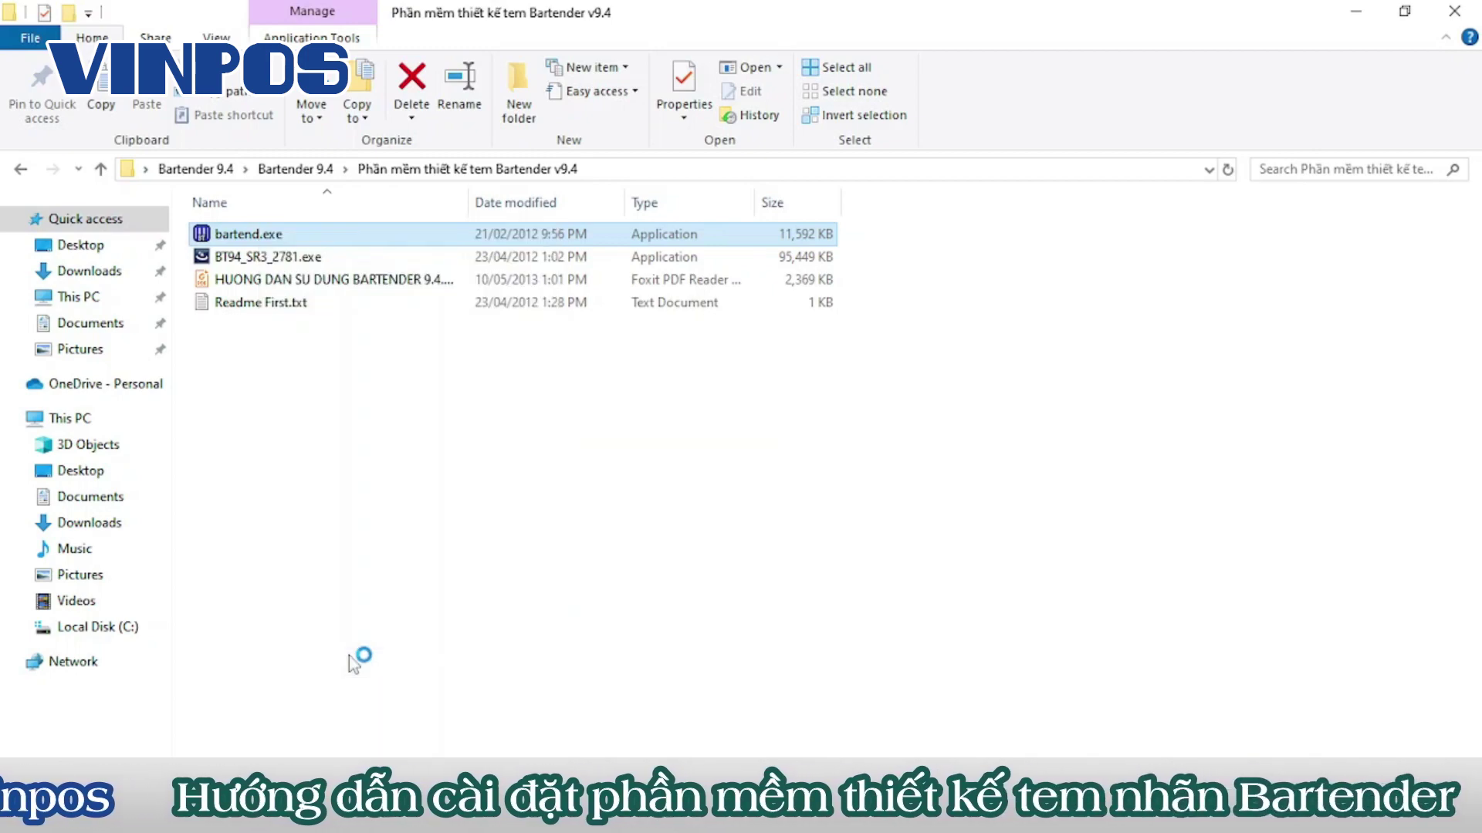
Step: Go to the installation folder C:\Program Files (x86)\Seagull\BarTender Suite
click(96, 627)
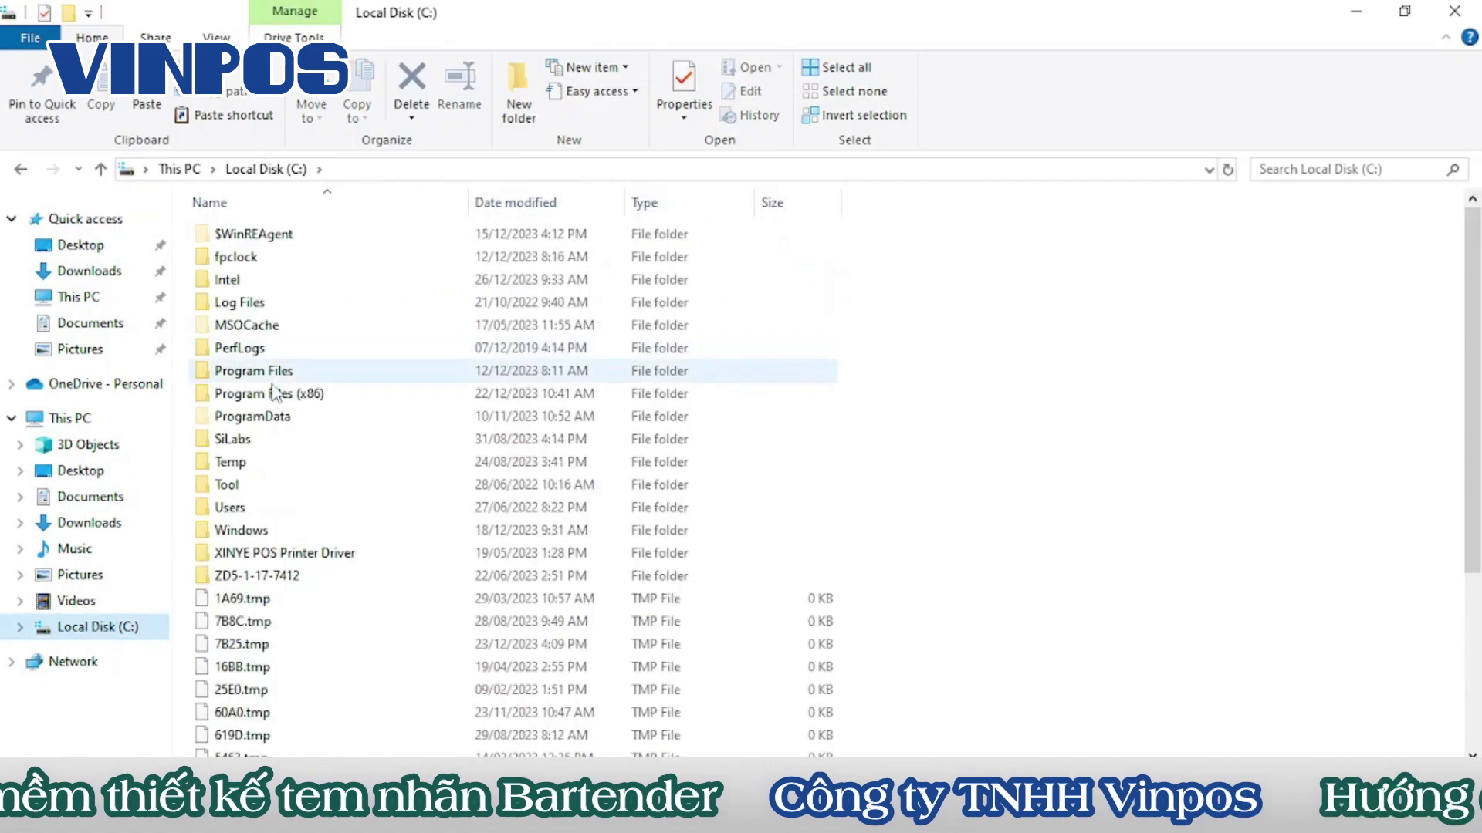
double_click(309, 398)
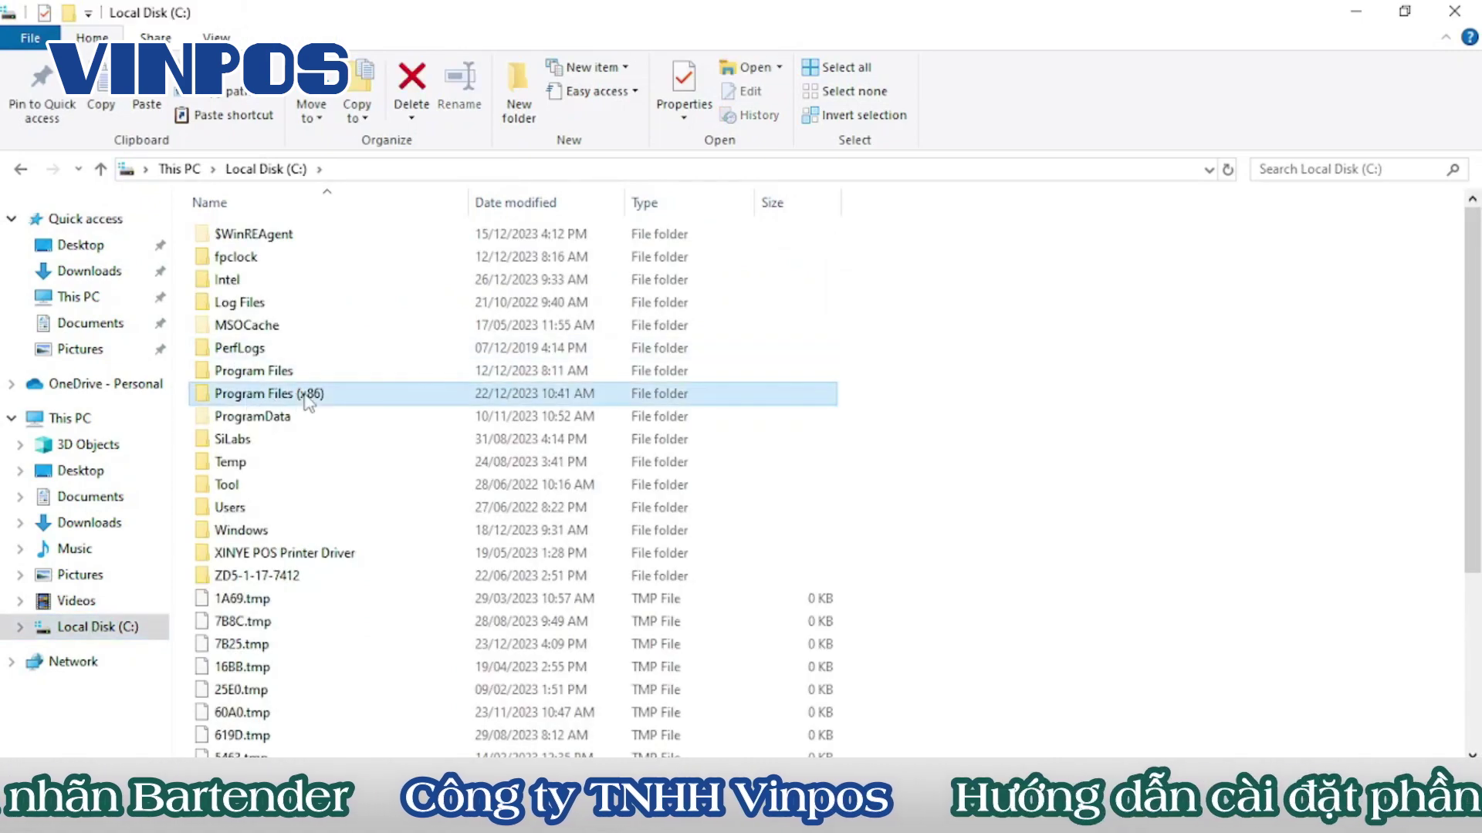
click(251, 511)
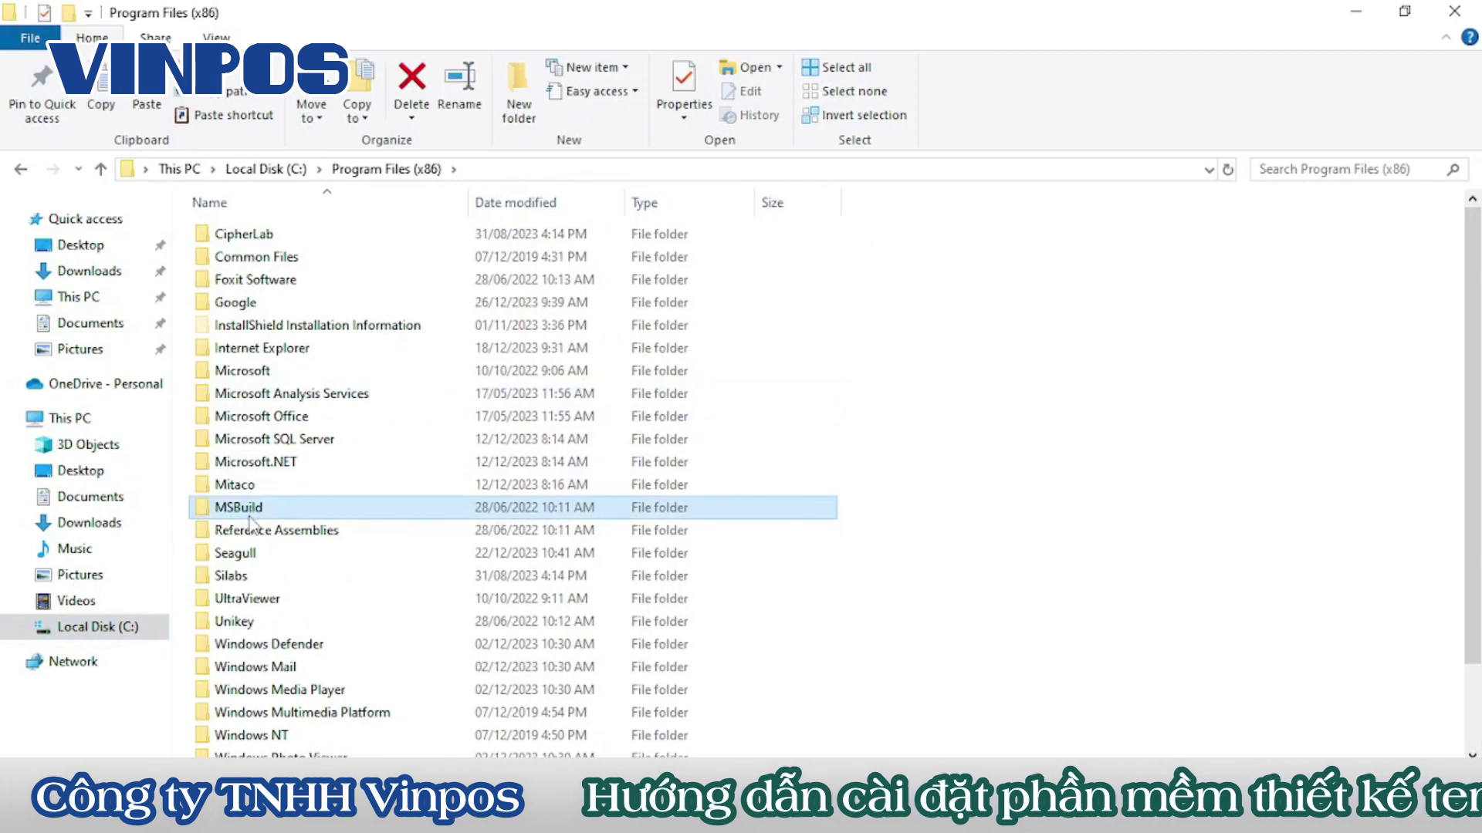
click(253, 557)
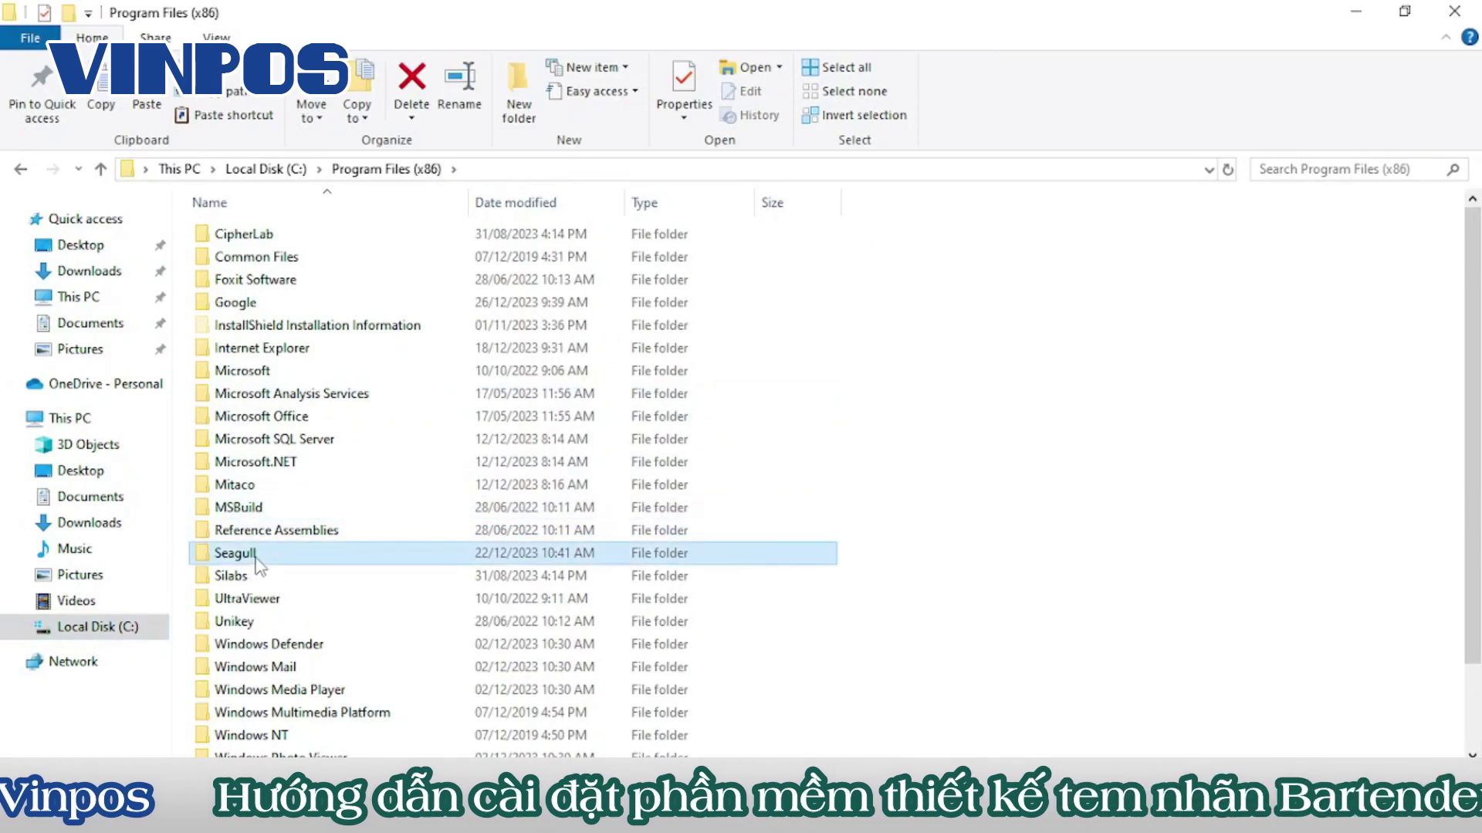
double_click(256, 555)
double_click(285, 238)
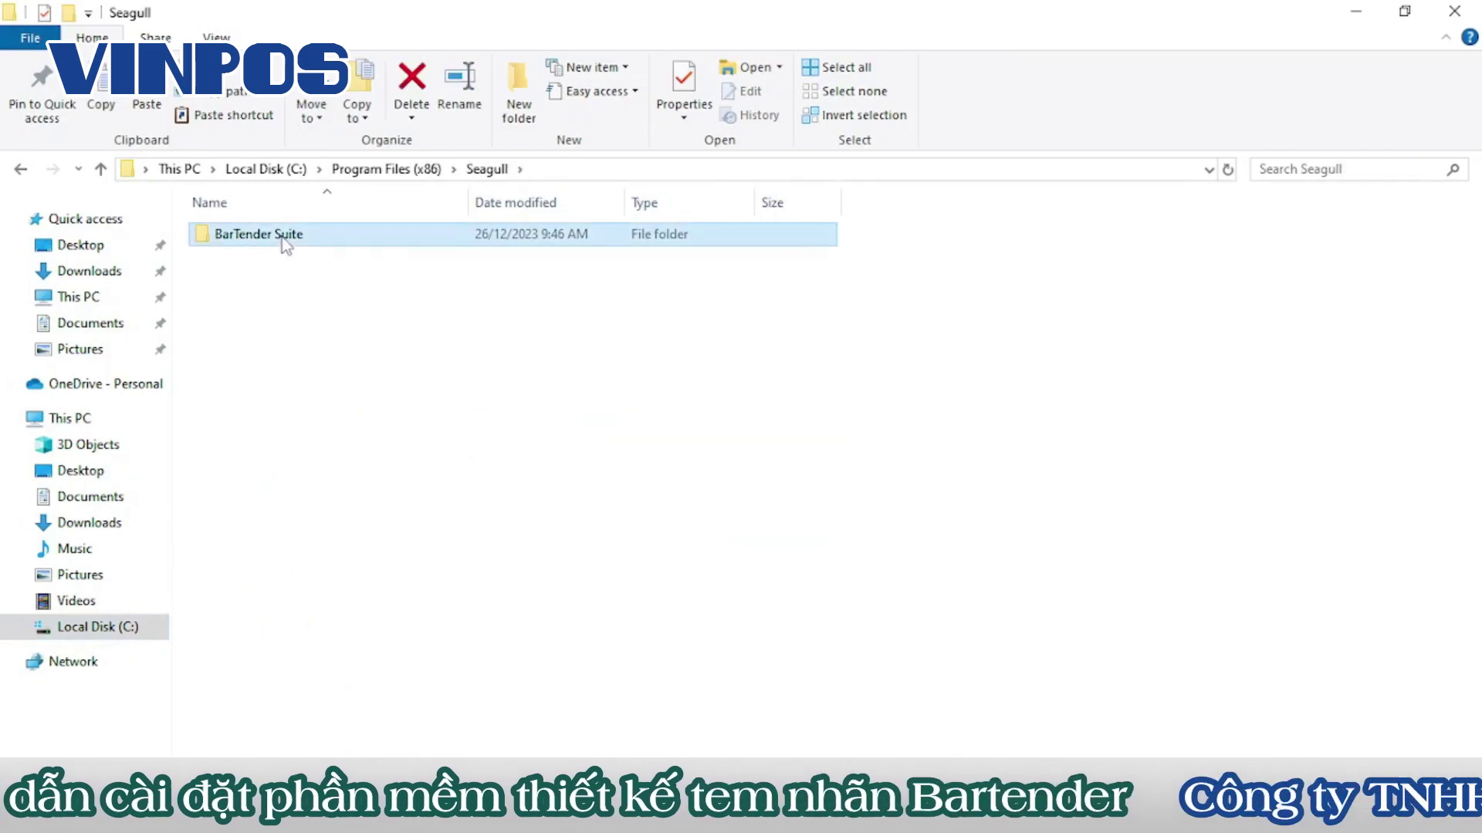
Step: Paste the copied bartend.exe into the BarTender Suite folder, replacing the file of the same name
right_click(981, 415)
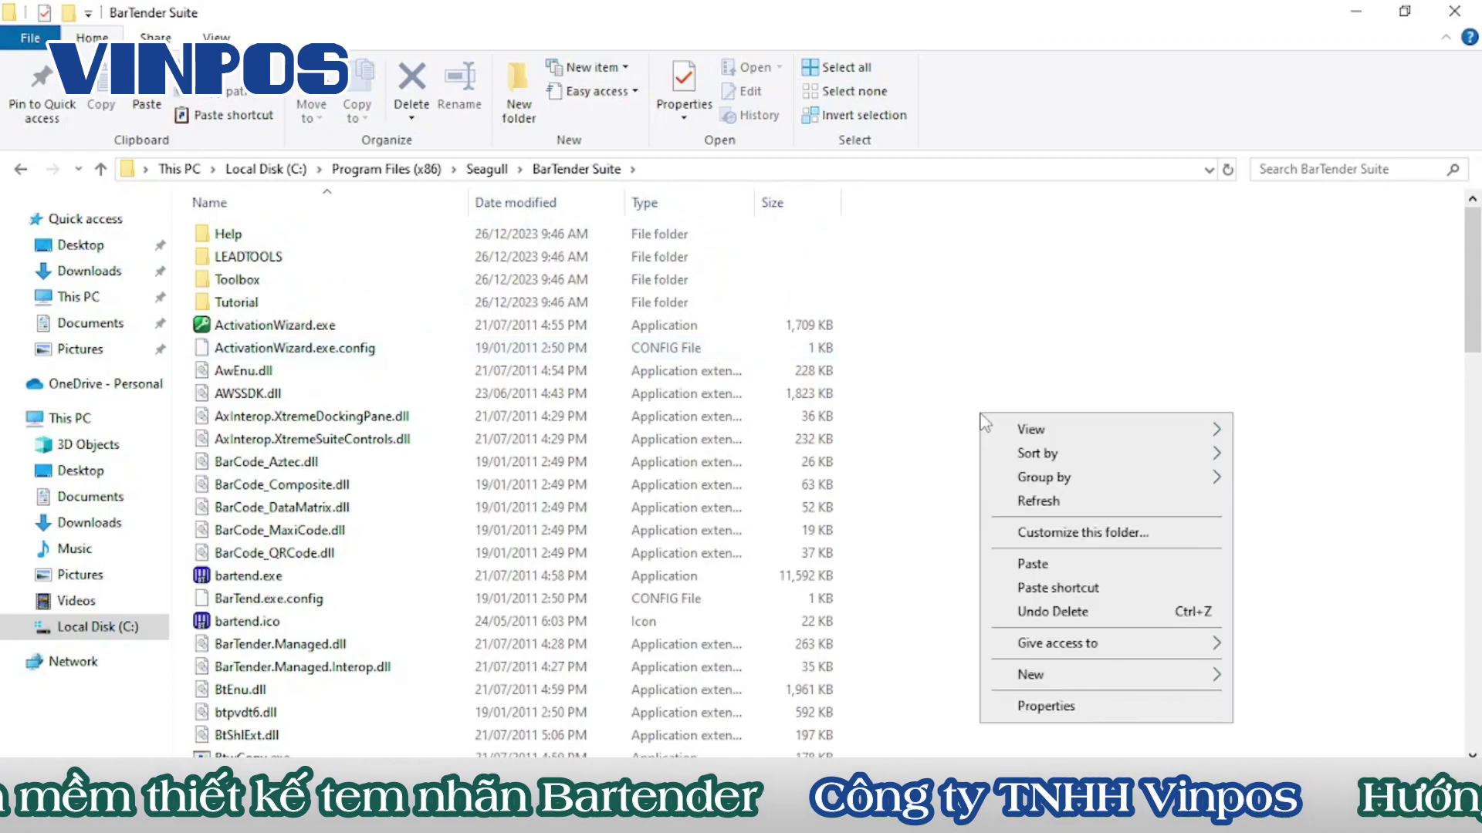
click(1054, 564)
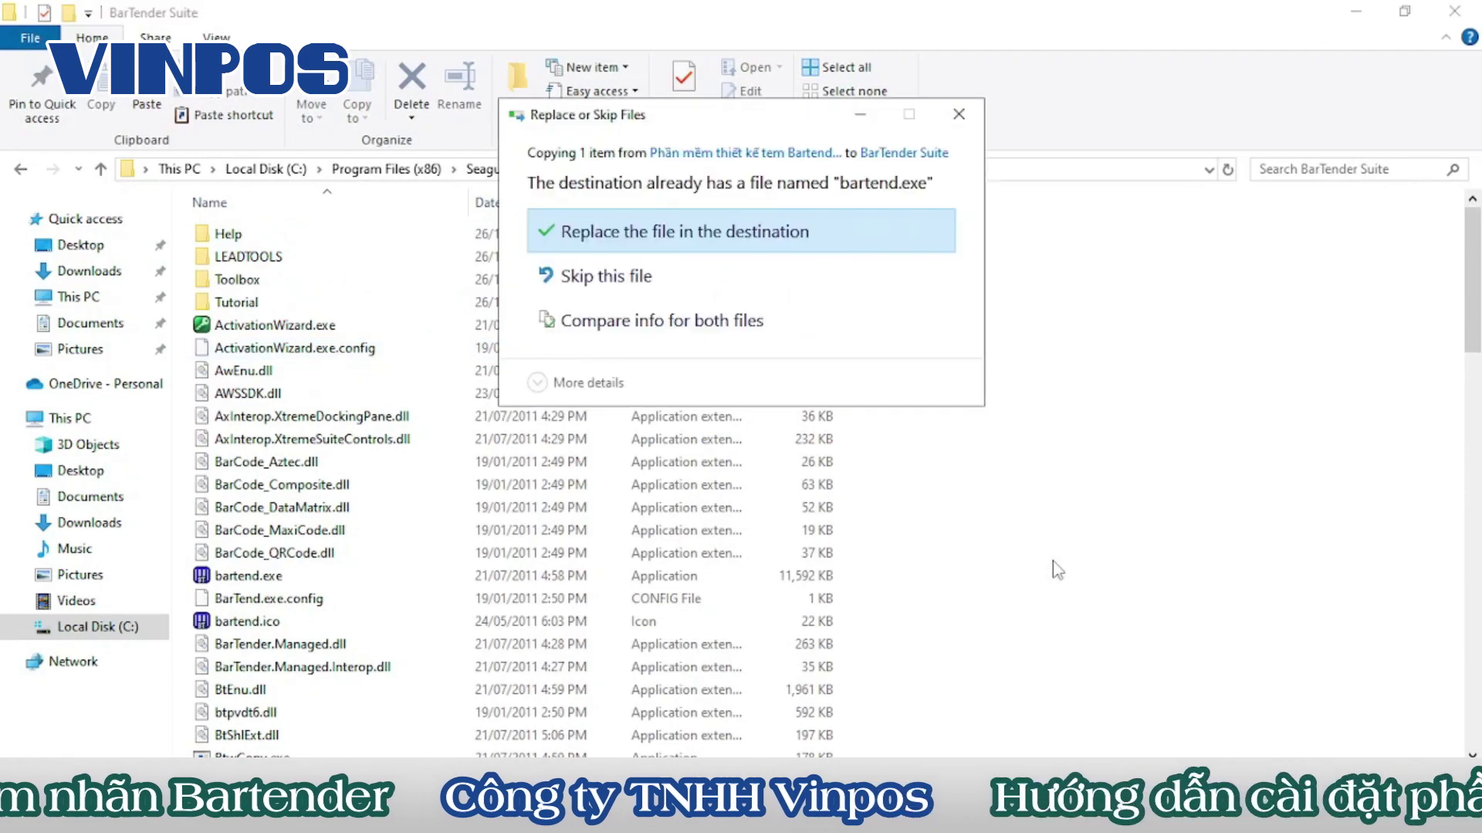
click(625, 245)
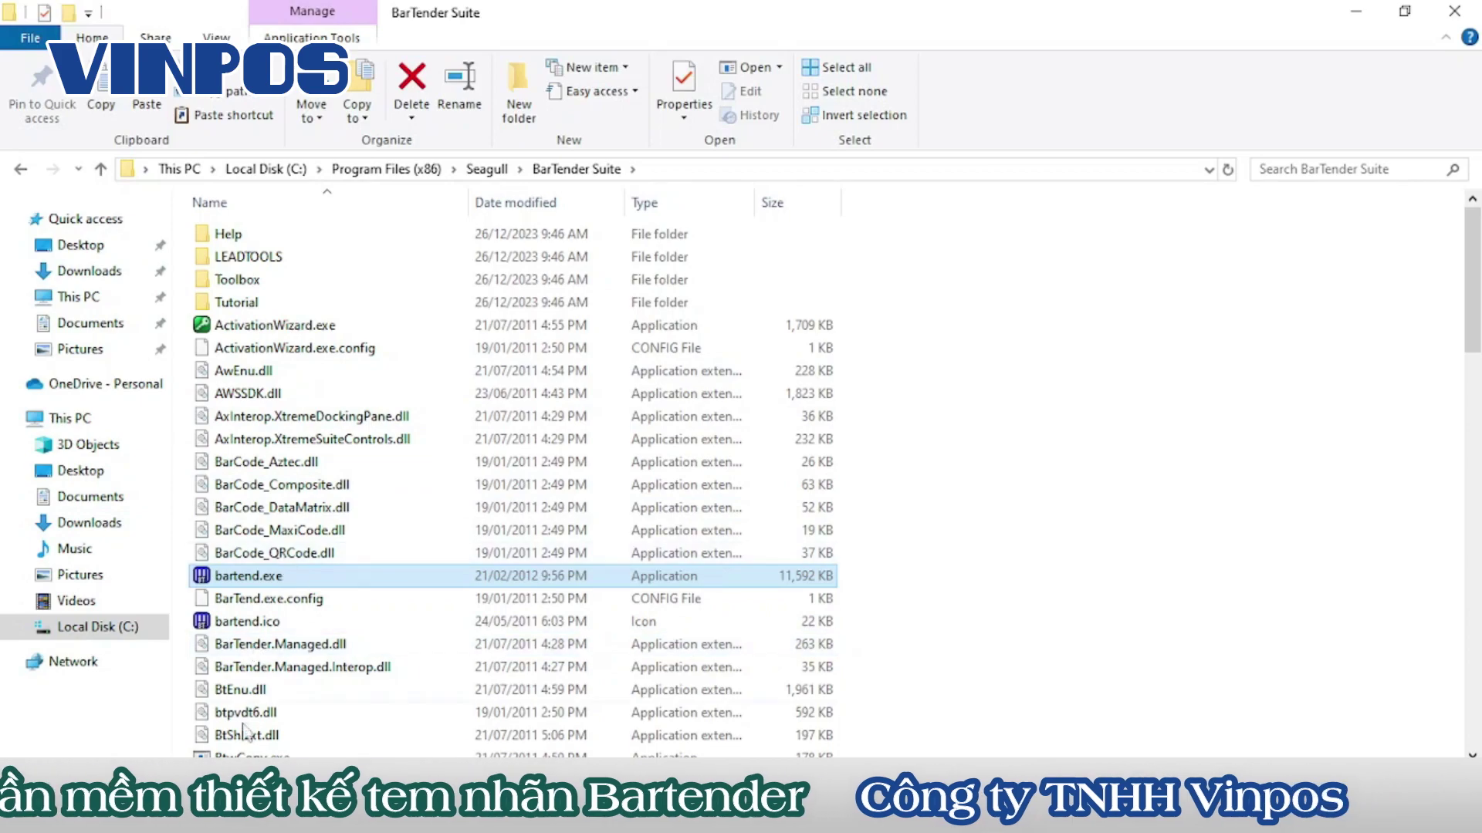
double_click(249, 575)
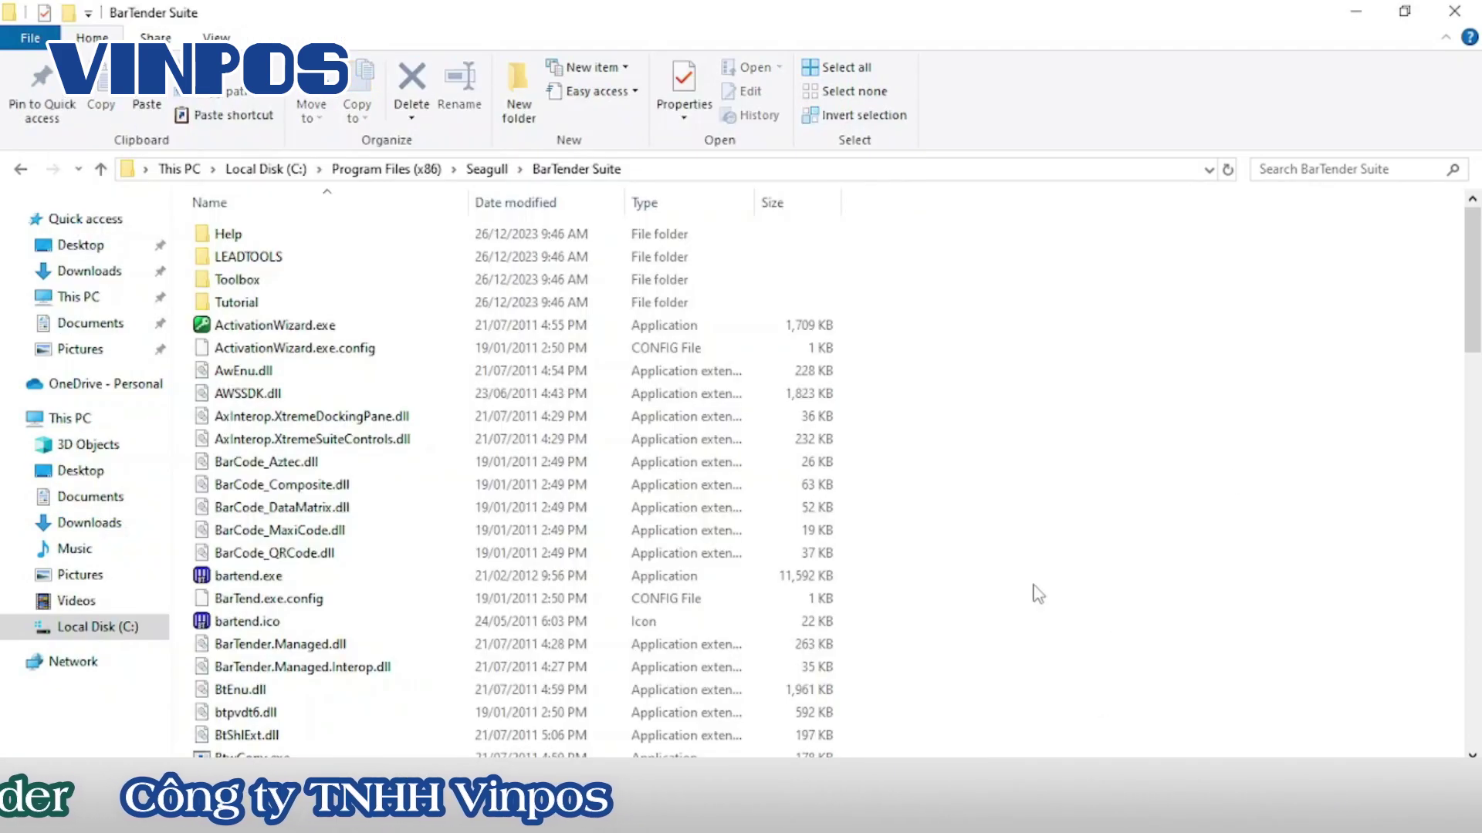
click(1356, 11)
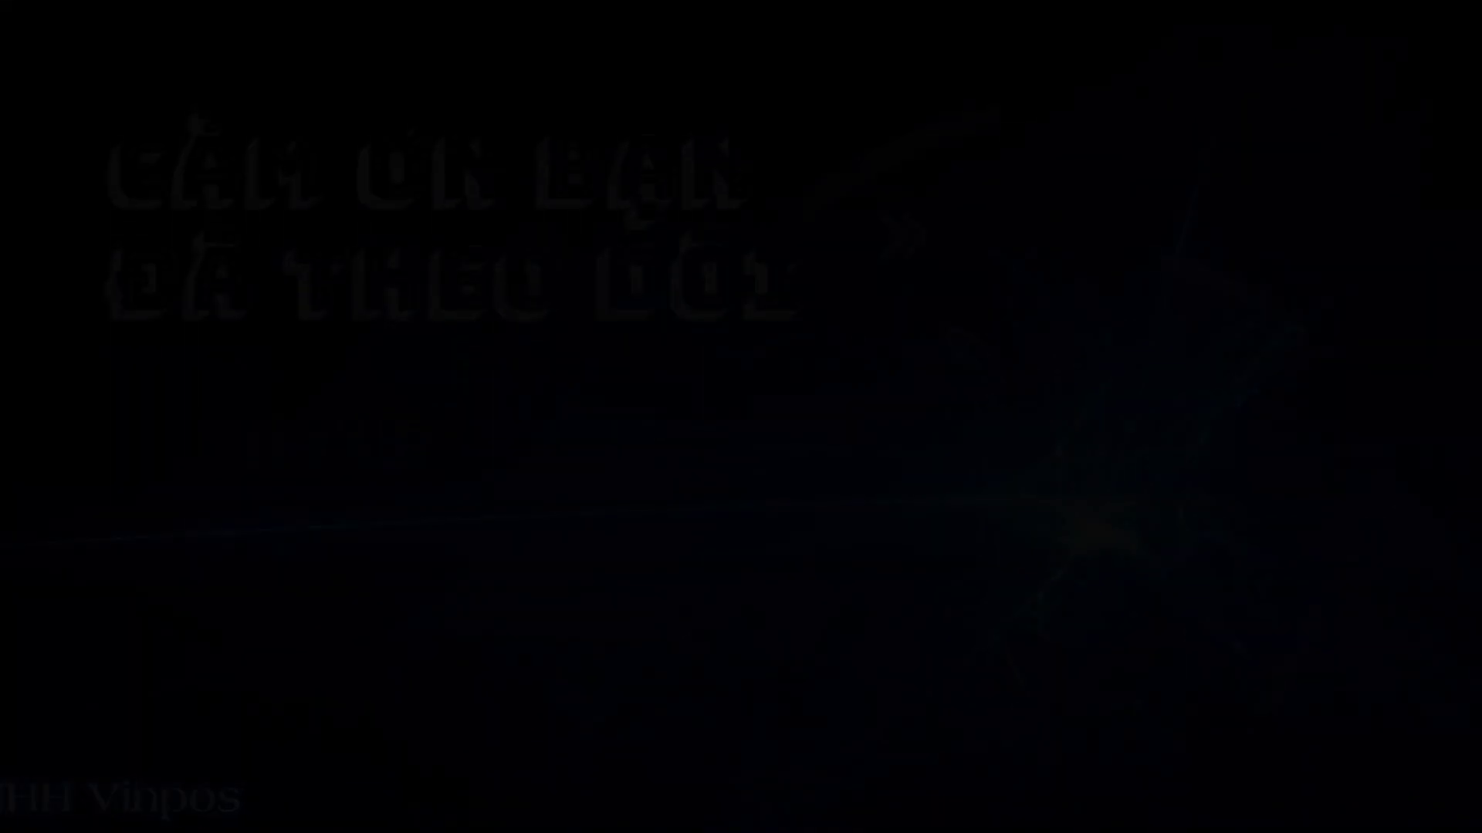